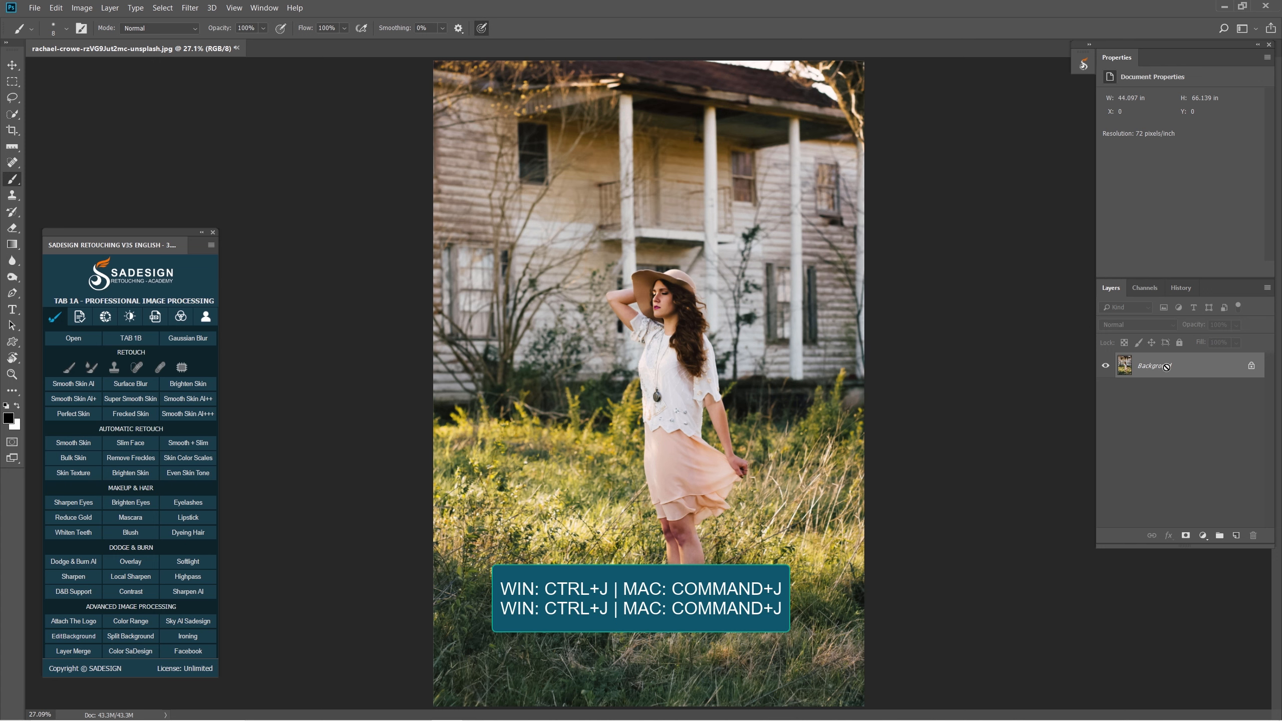
- Duplicate the background photo onto two new layers, hide the upper copy and make Layer 1 active
key(ctrl+j)
key(ctrl+j)
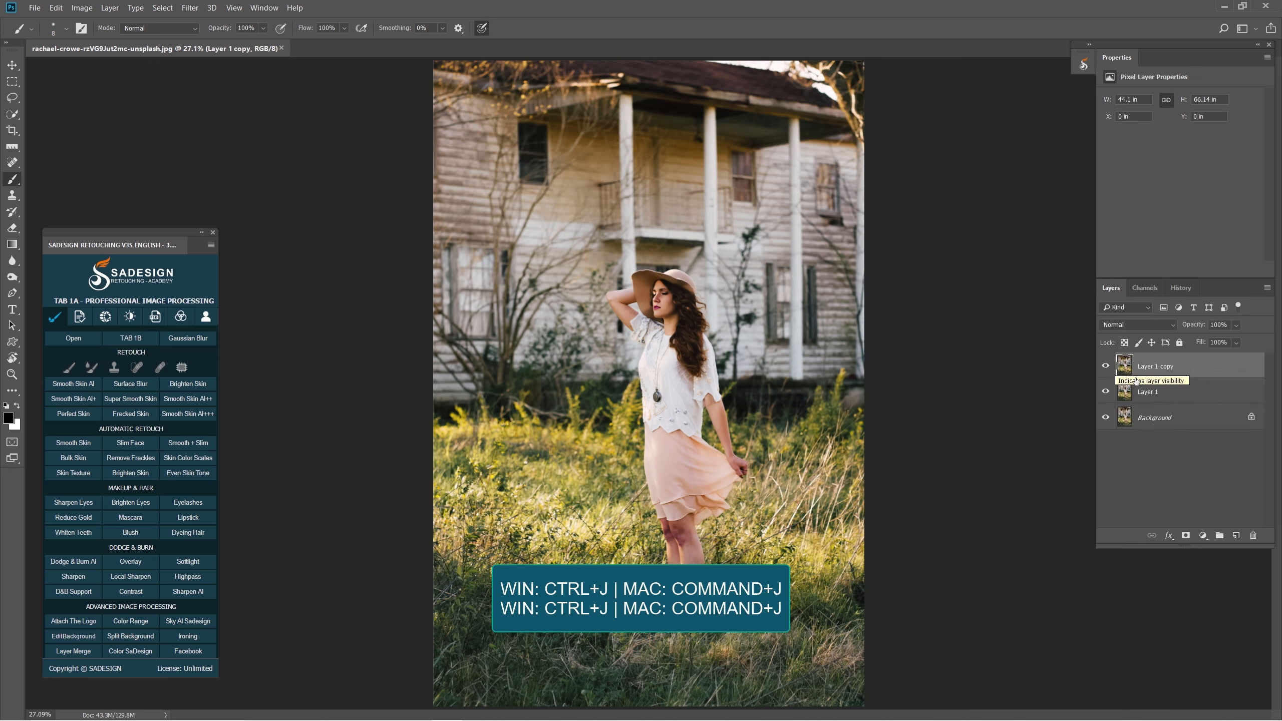
click(1151, 392)
click(1105, 366)
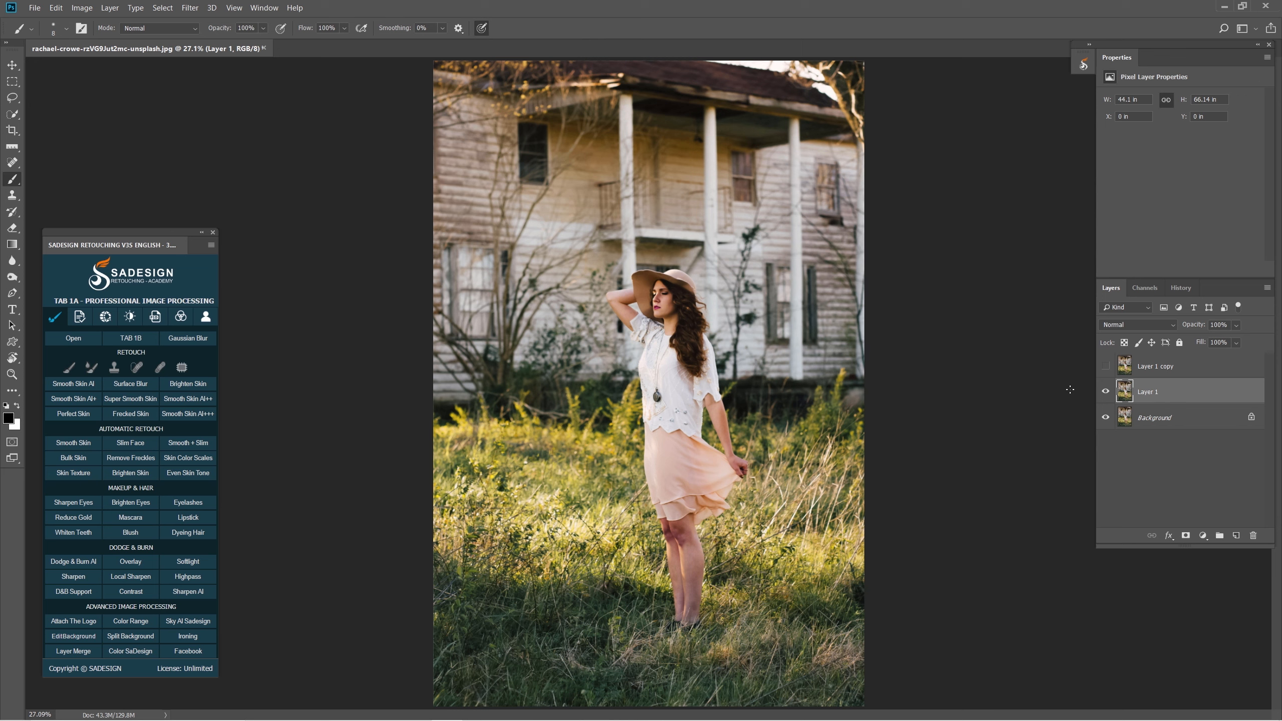
- Select the woman automatically with Select Subject
click(163, 8)
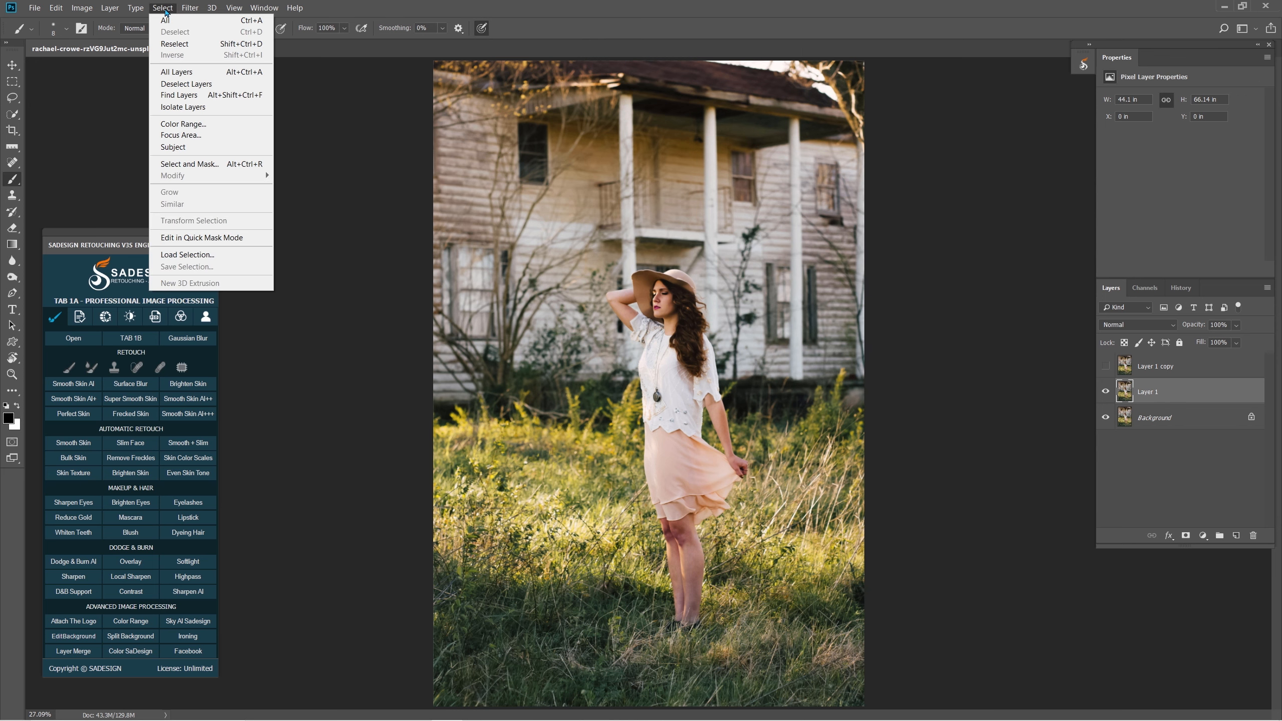
click(232, 152)
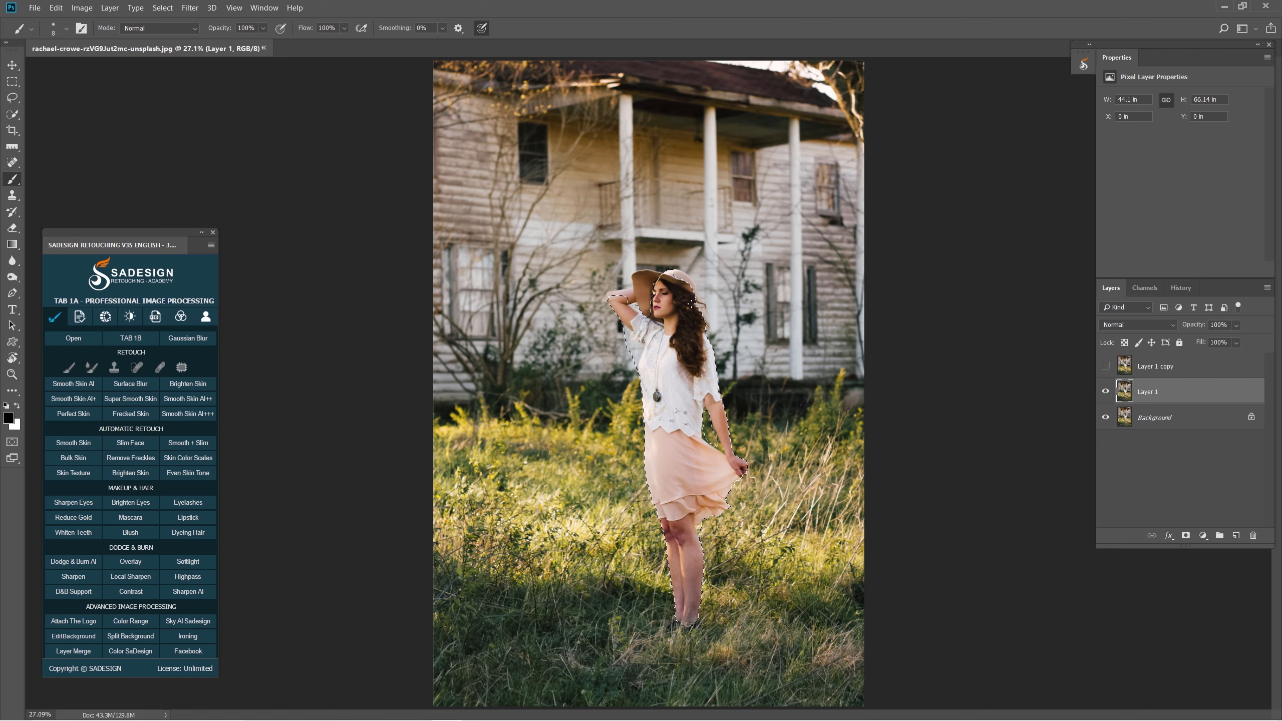
- Add the missed hat, raised arm and skirt areas to the selection with a 45-pixel Quick Selection brush
scroll(658, 273, up, 5)
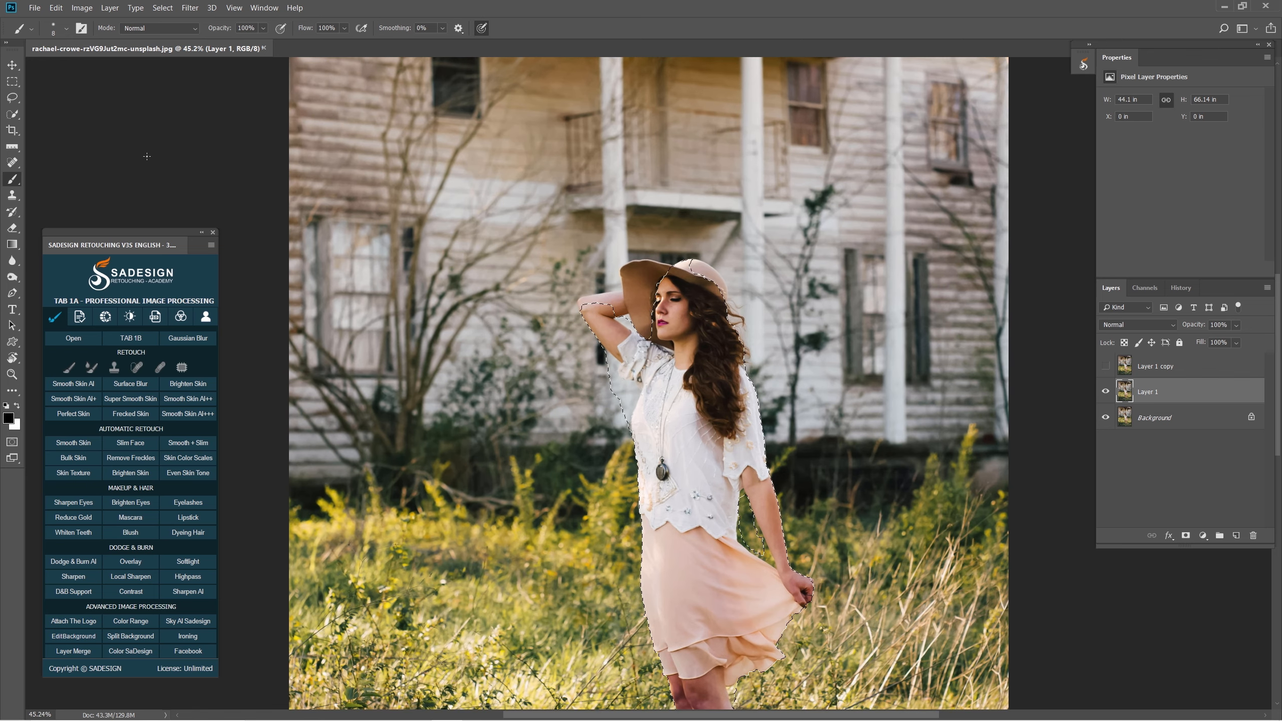
click(12, 114)
key(bracketright)
key(bracketright)
key(bracketright)
key(bracketright)
key(bracketright)
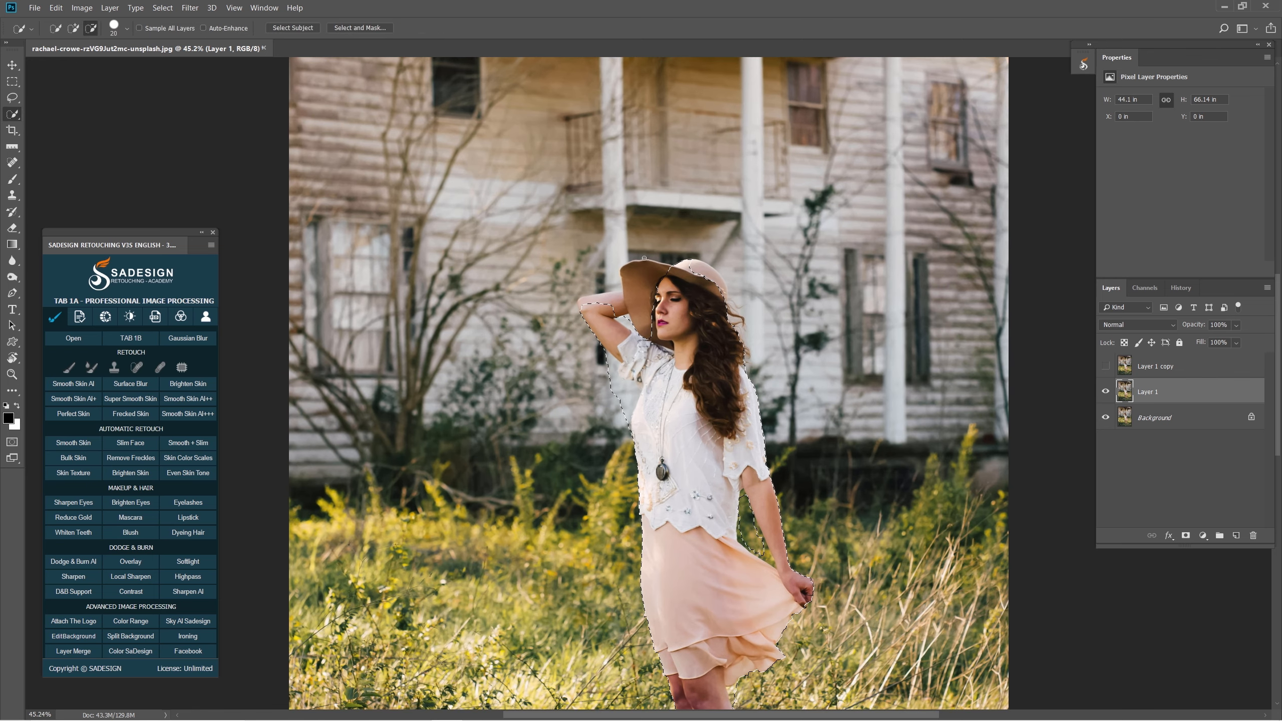
scroll(707, 272, up, 1)
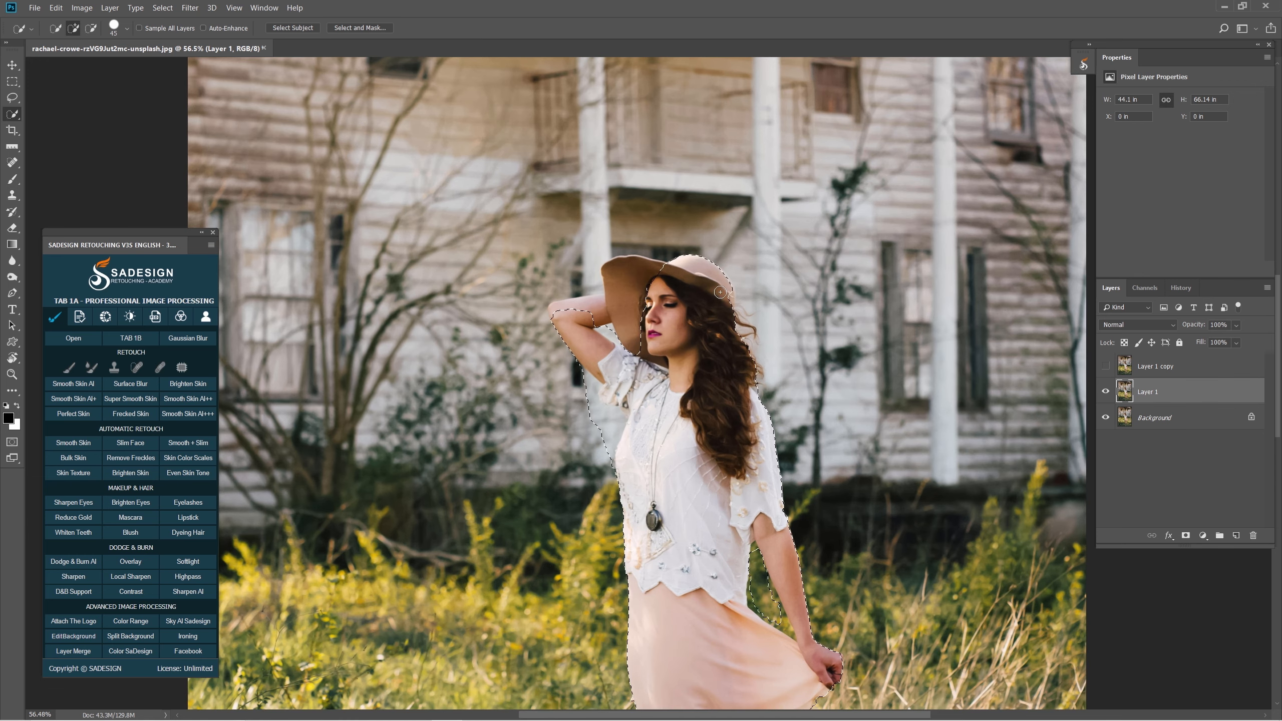
mouse_move(652, 289)
mouse_down()
mouse_move(625, 267)
mouse_move(603, 308)
mouse_move(559, 312)
mouse_up()
mouse_move(772, 614)
mouse_down()
mouse_move(758, 469)
mouse_move(776, 487)
mouse_up()
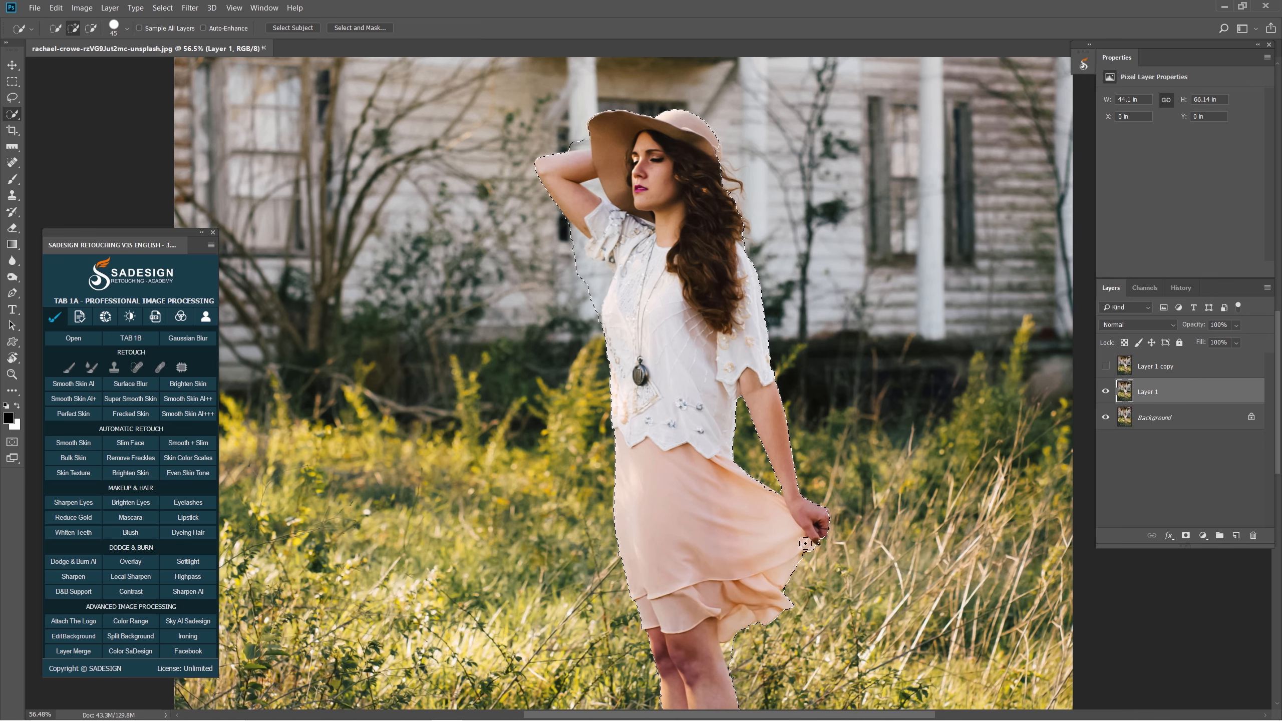
- Subtract the background gap between the lowered arm and the torso from the selection with Quick Selection
scroll(823, 519, down, 5)
key(alt)
mouse_move(760, 108)
mouse_down()
mouse_move(756, 288)
mouse_move(772, 288)
mouse_up()
drag(800, 560, 841, 576)
- Outline the leftover background between the forearm and skirt with the Pen tool and subtract it from the selection
key(p)
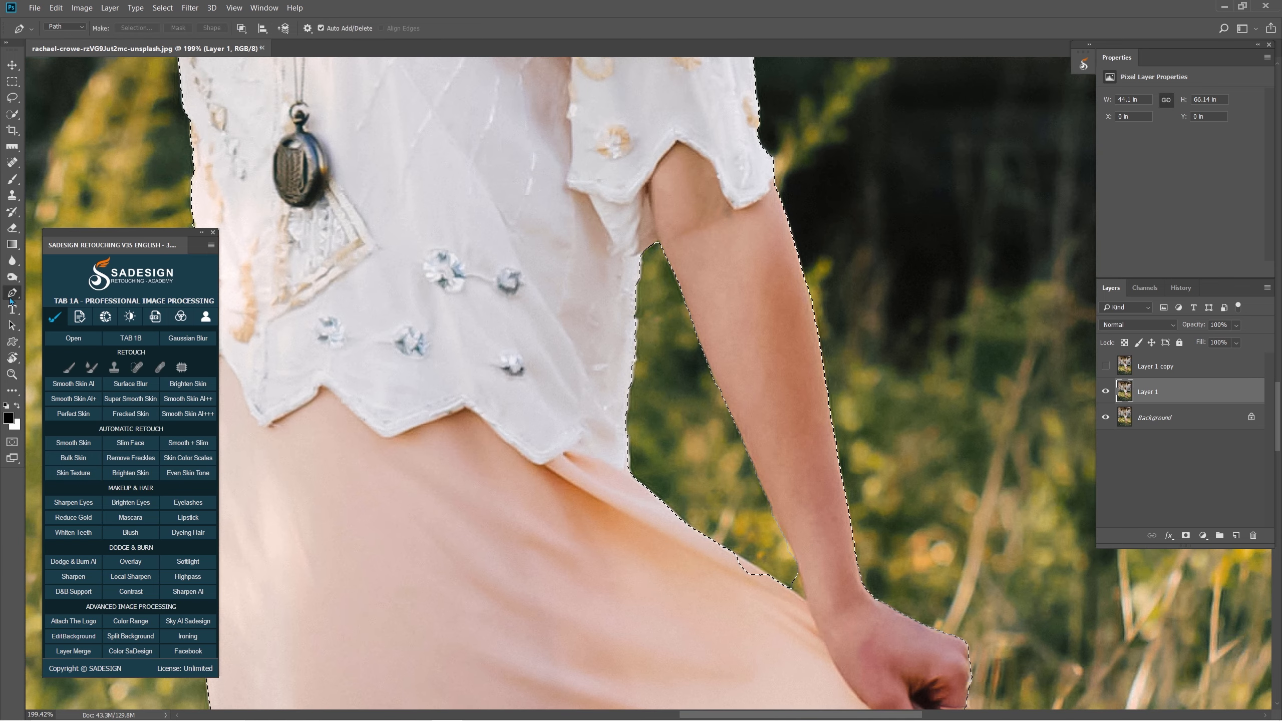
right_click(13, 293)
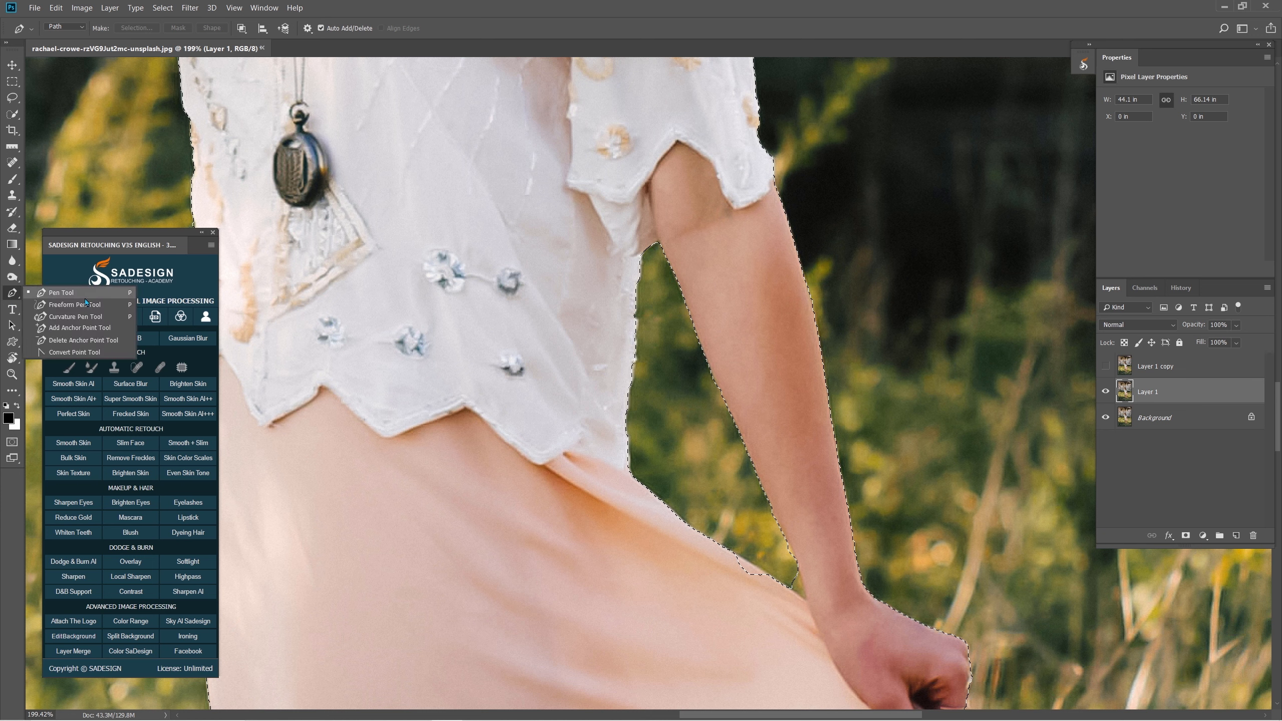
click(85, 298)
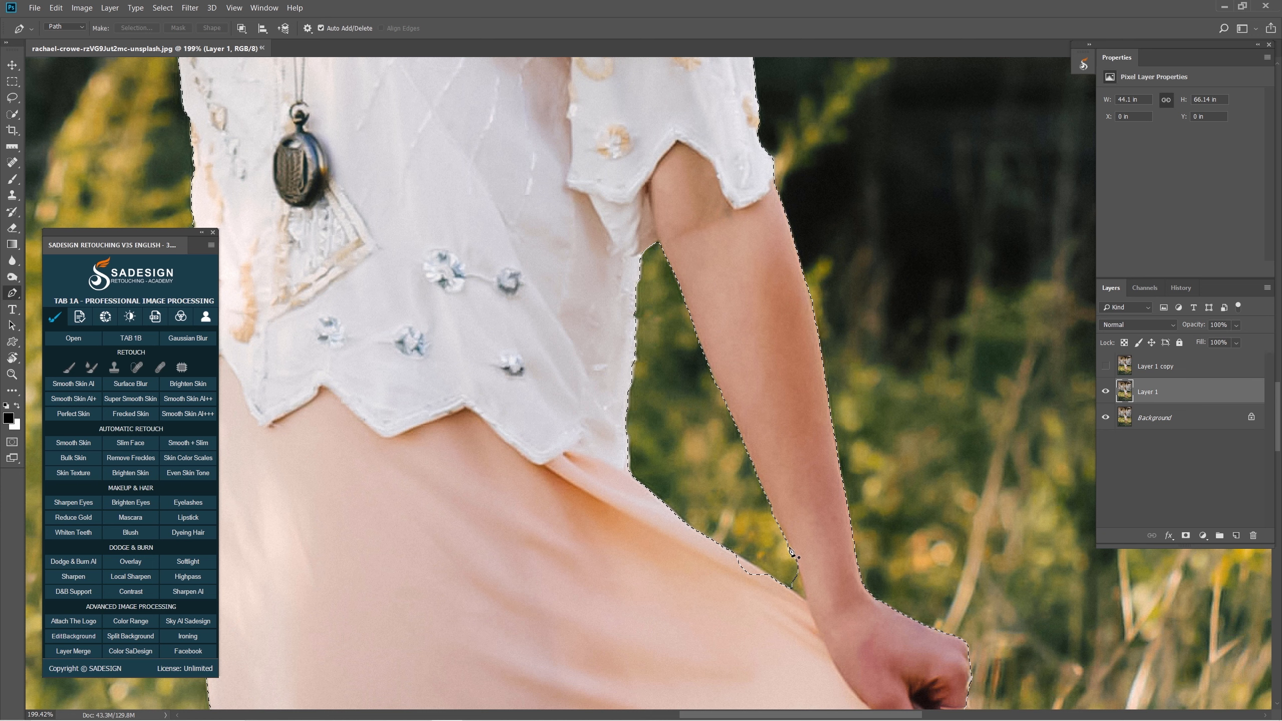
click(784, 536)
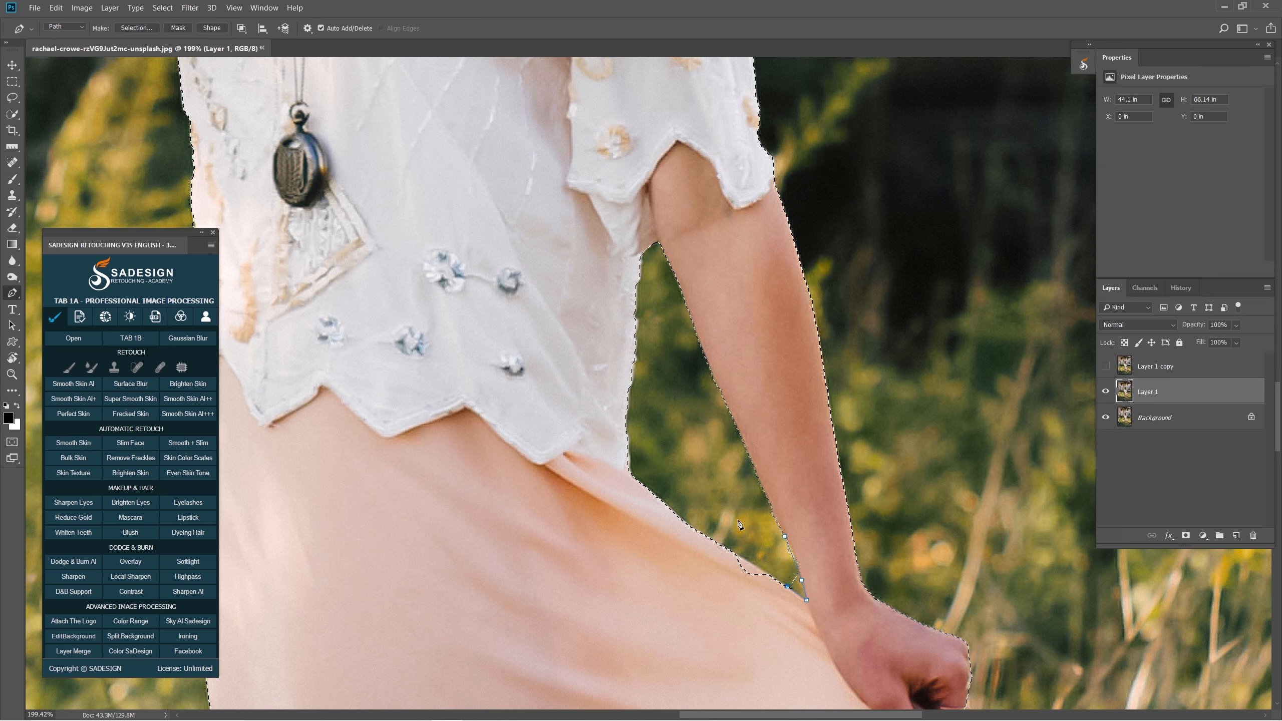
key(ctrl+alt+Return)
click(726, 549)
click(777, 582)
drag(738, 610, 726, 602)
click(621, 534)
key(ctrl+alt+Return)
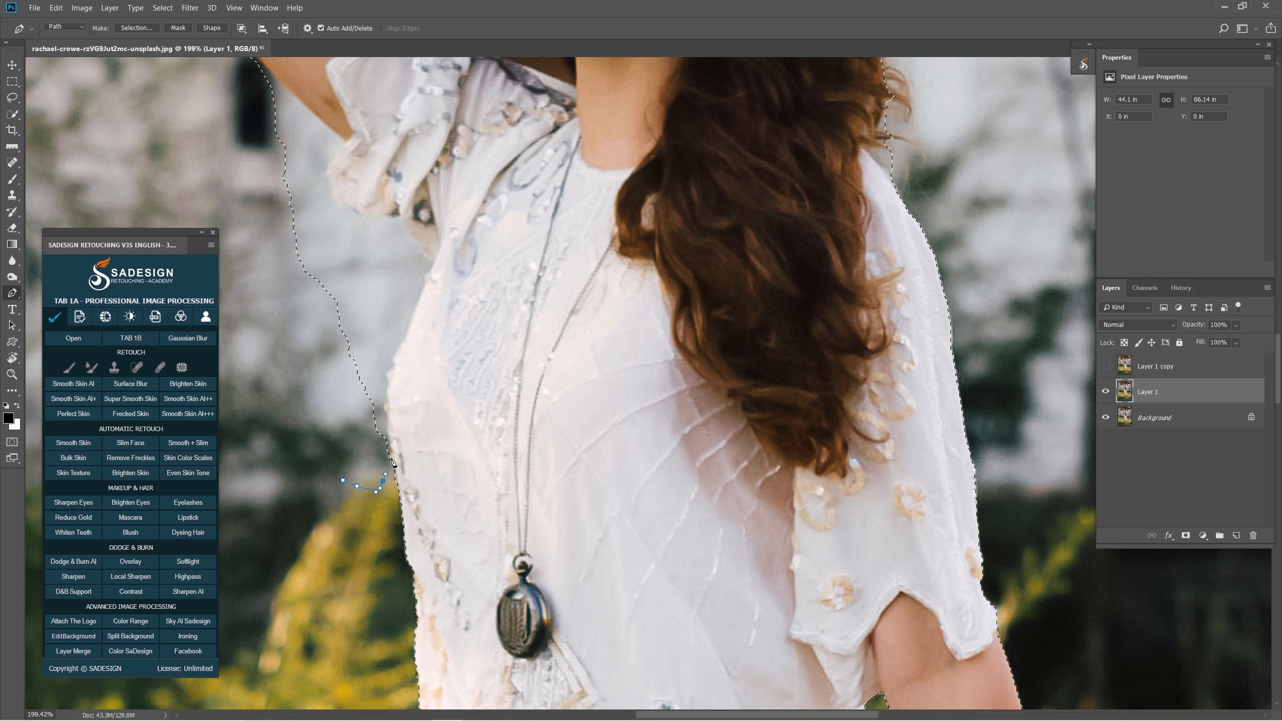
- Trace along the blouse, puffed sleeve and raised upper arm with the Pen tool and subtract the background beside them from the selection
click(391, 458)
drag(392, 374, 403, 344)
click(426, 281)
click(432, 266)
drag(432, 265, 534, 448)
click(507, 412)
click(503, 403)
drag(450, 389, 435, 369)
drag(431, 354, 433, 342)
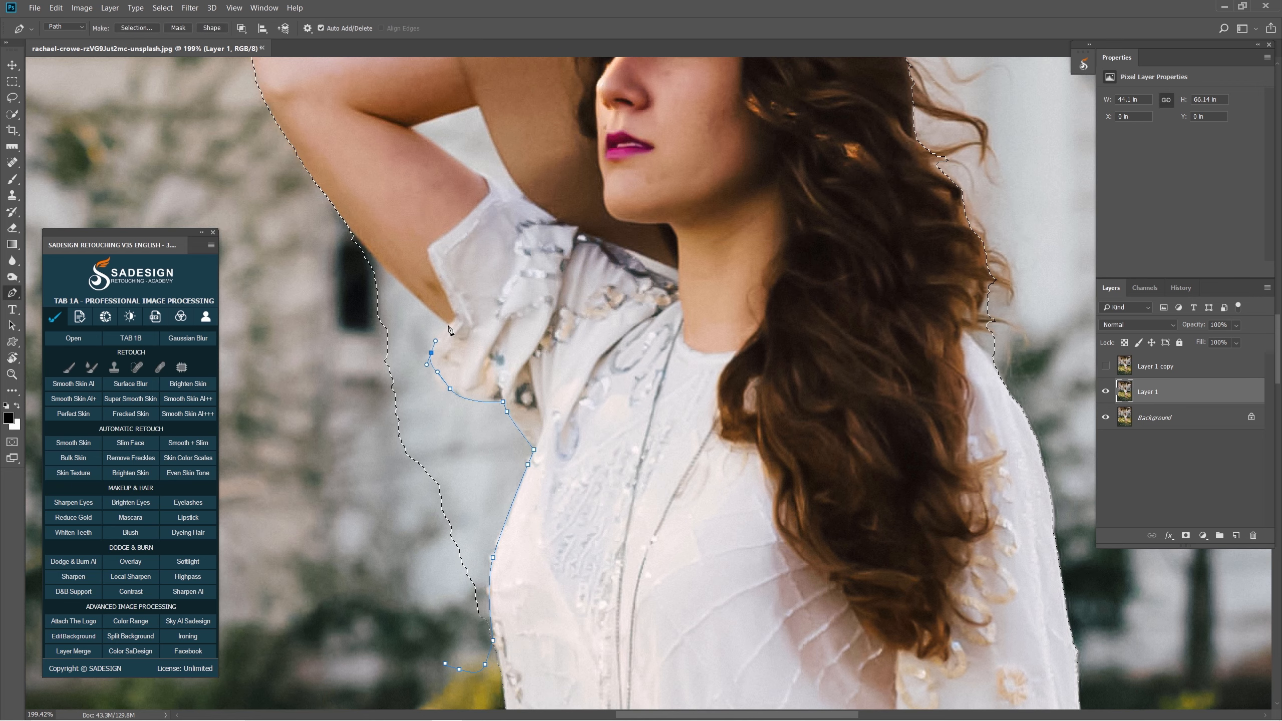
click(448, 324)
click(369, 251)
click(329, 213)
drag(346, 440, 341, 474)
drag(394, 622, 397, 625)
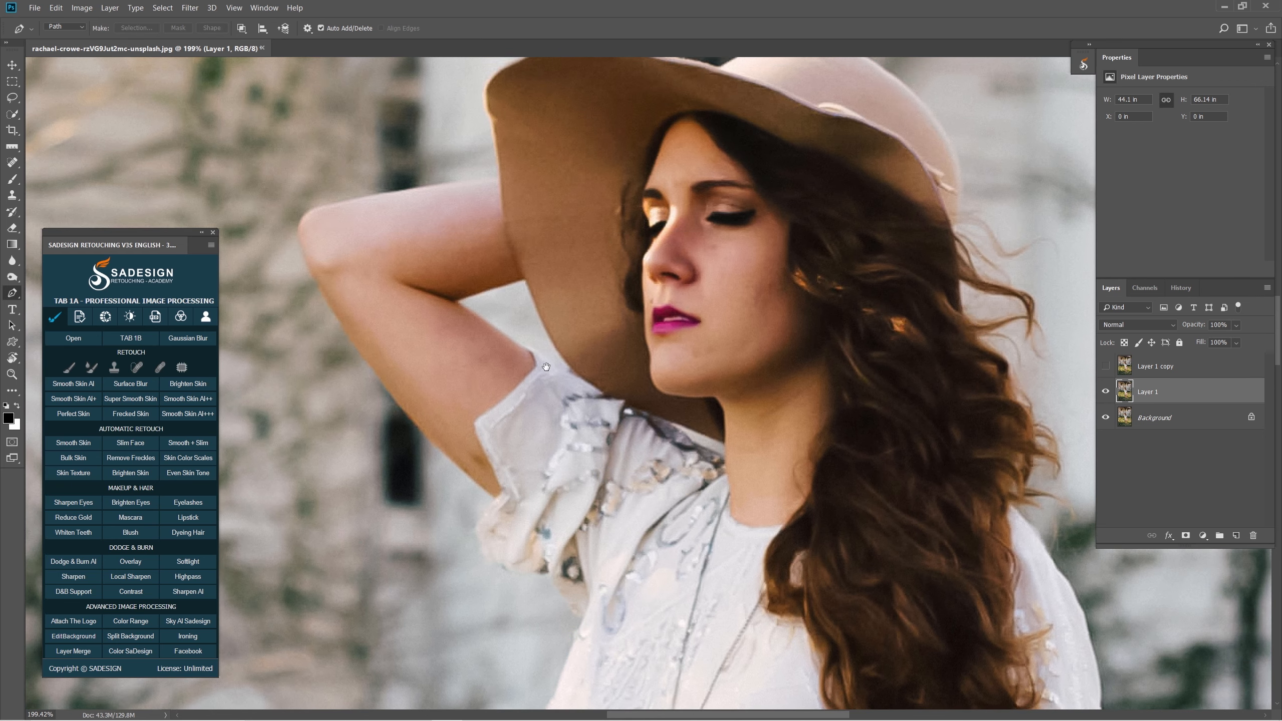
- Outline the triangular gap between the raised arm, hat brim and sleeve with the Pen tool and subtract it from the selection
click(455, 303)
click(525, 278)
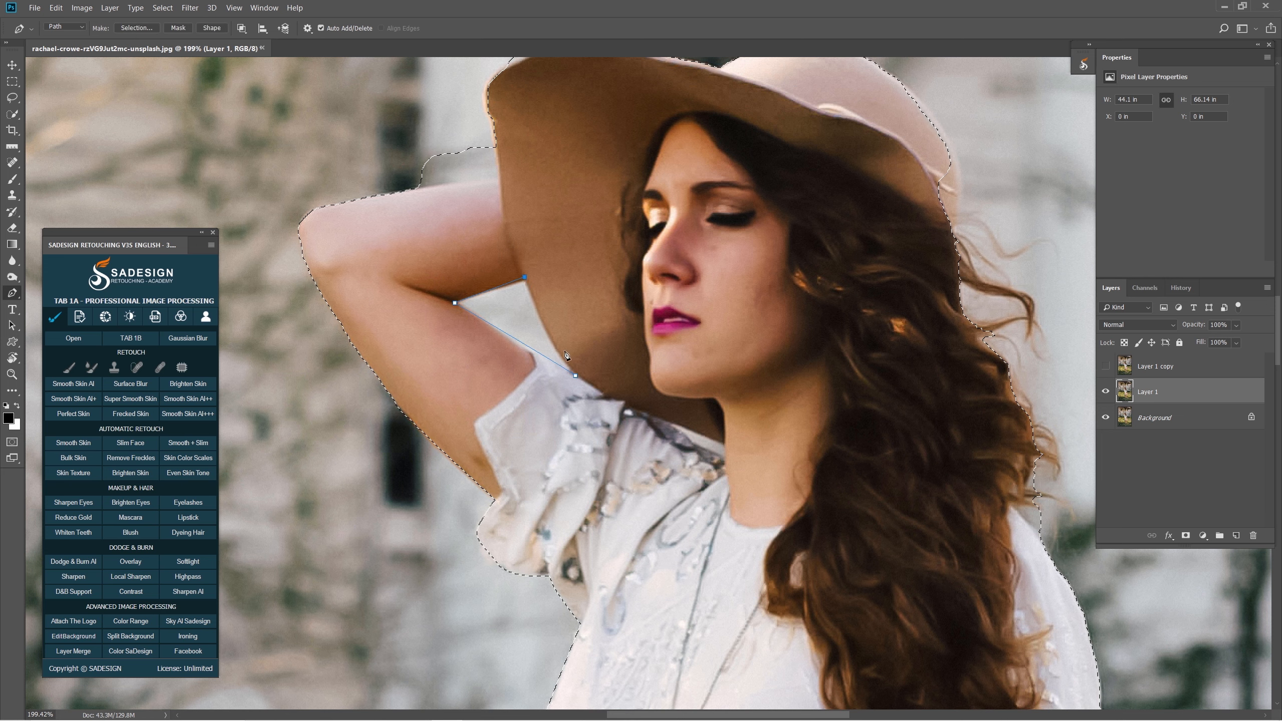
drag(576, 375, 586, 392)
key(ctrl+alt+Return)
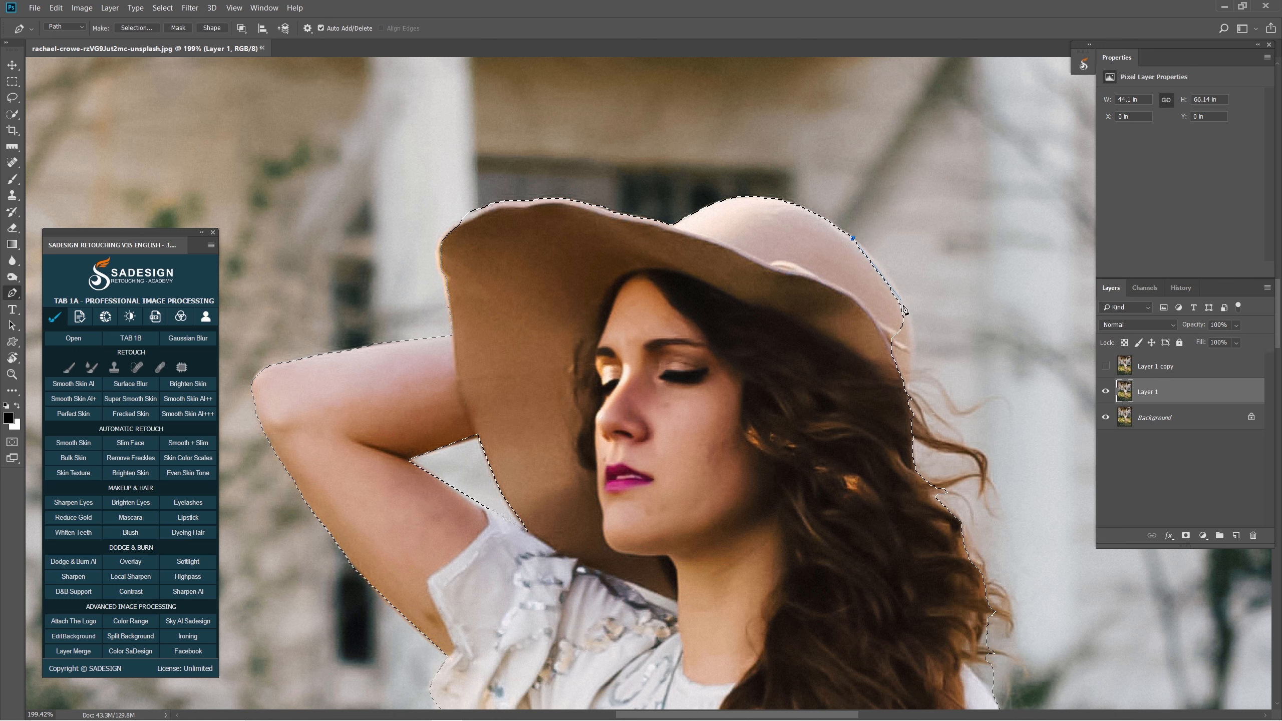
- Outline the missed rear edge of the hat with the Pen tool and add it to the selection
click(802, 288)
click(835, 397)
click(896, 403)
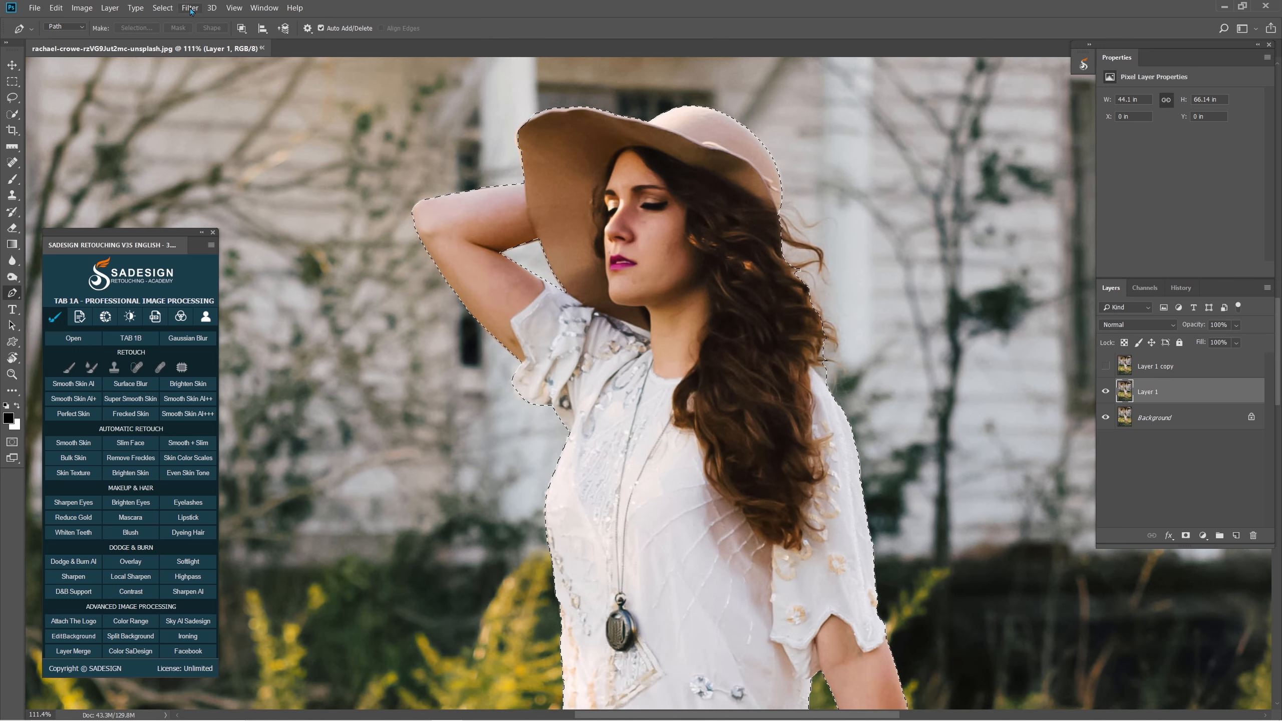
- Refine the selection around the loose hair strands with the Refine Edge Brush in Select and Mask, outputting to a selection
click(163, 7)
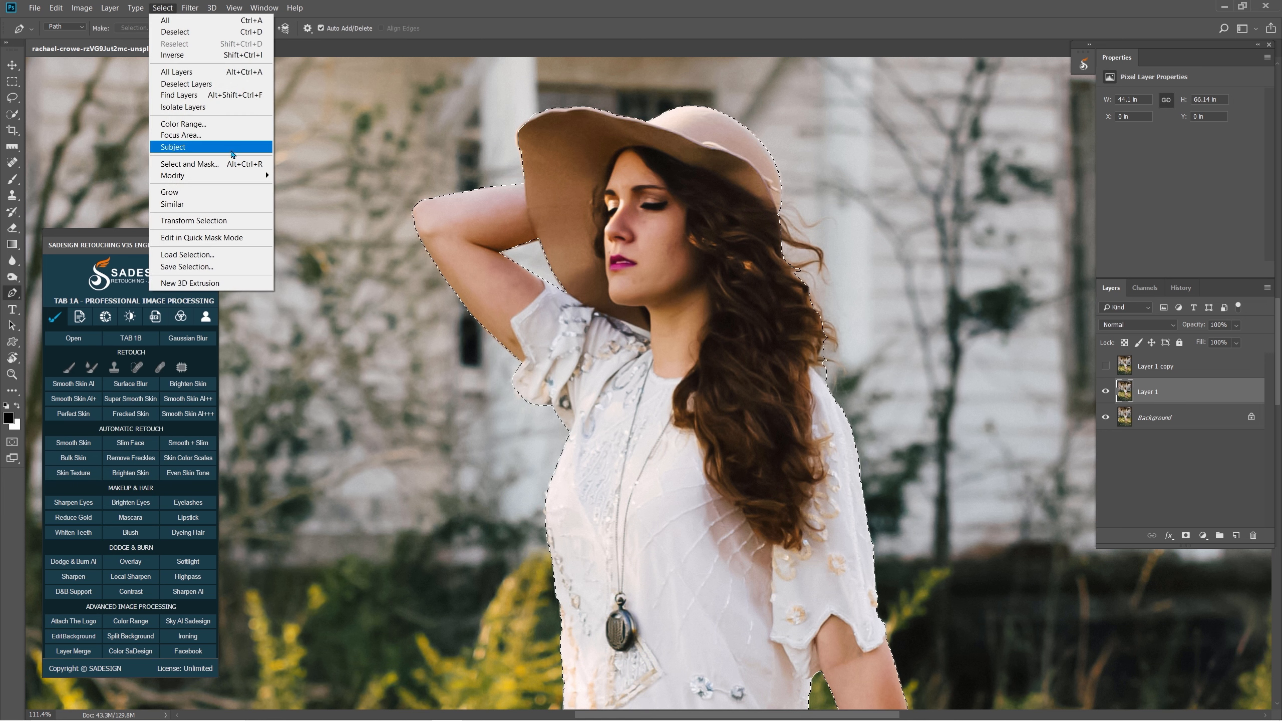
click(259, 169)
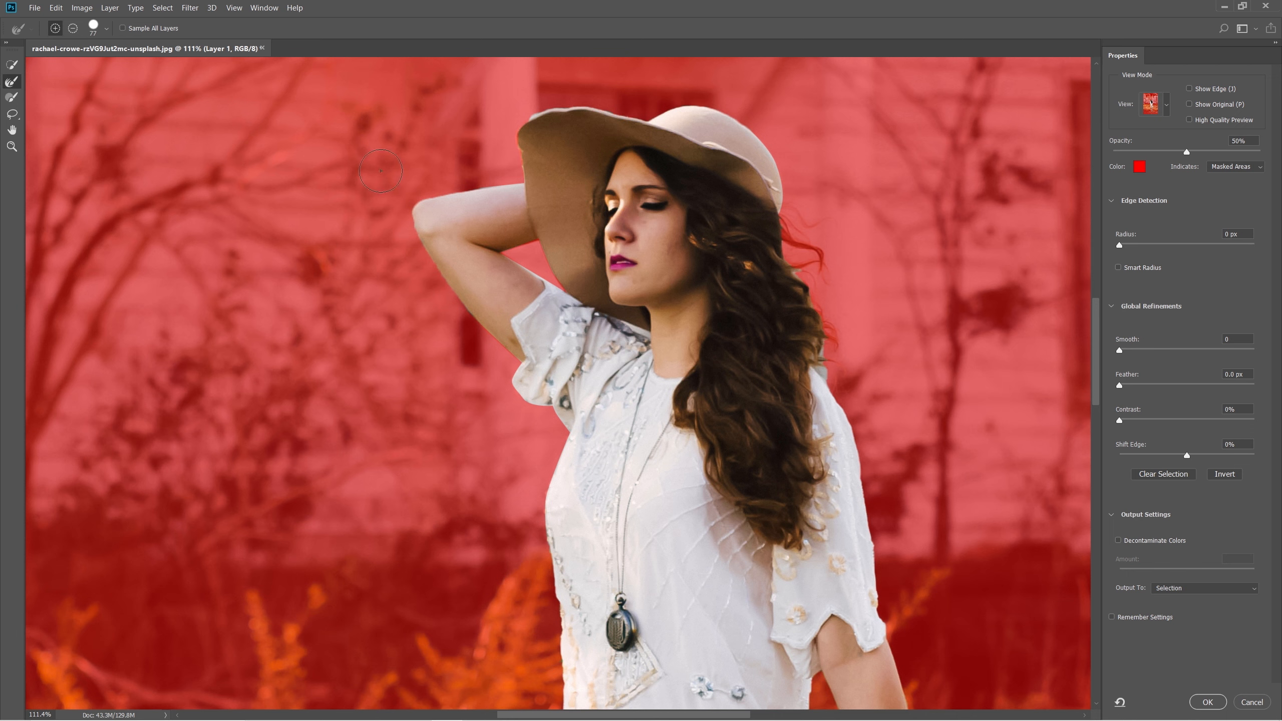
alt+right_click(794, 225)
drag(791, 223, 813, 253)
drag(827, 306, 845, 328)
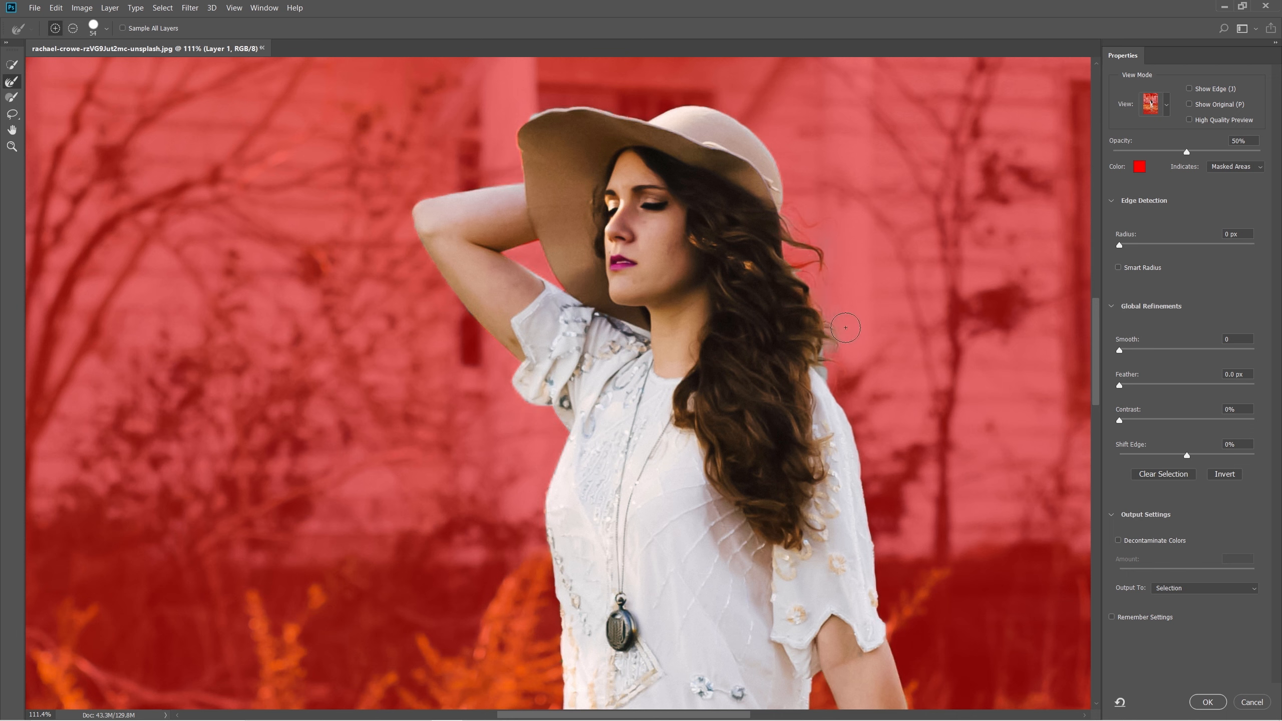
alt+right_click(844, 364)
drag(844, 380, 855, 380)
click(1208, 703)
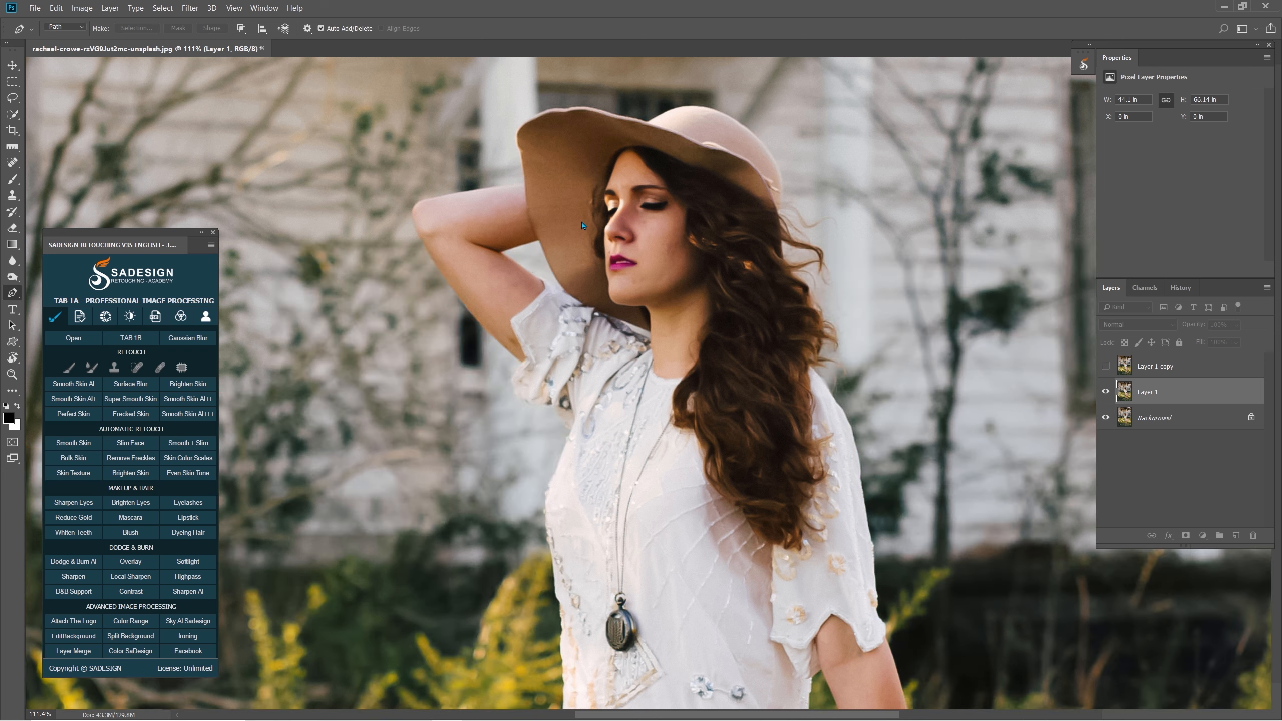
- Expand the selection of the woman by 5 pixels
click(164, 8)
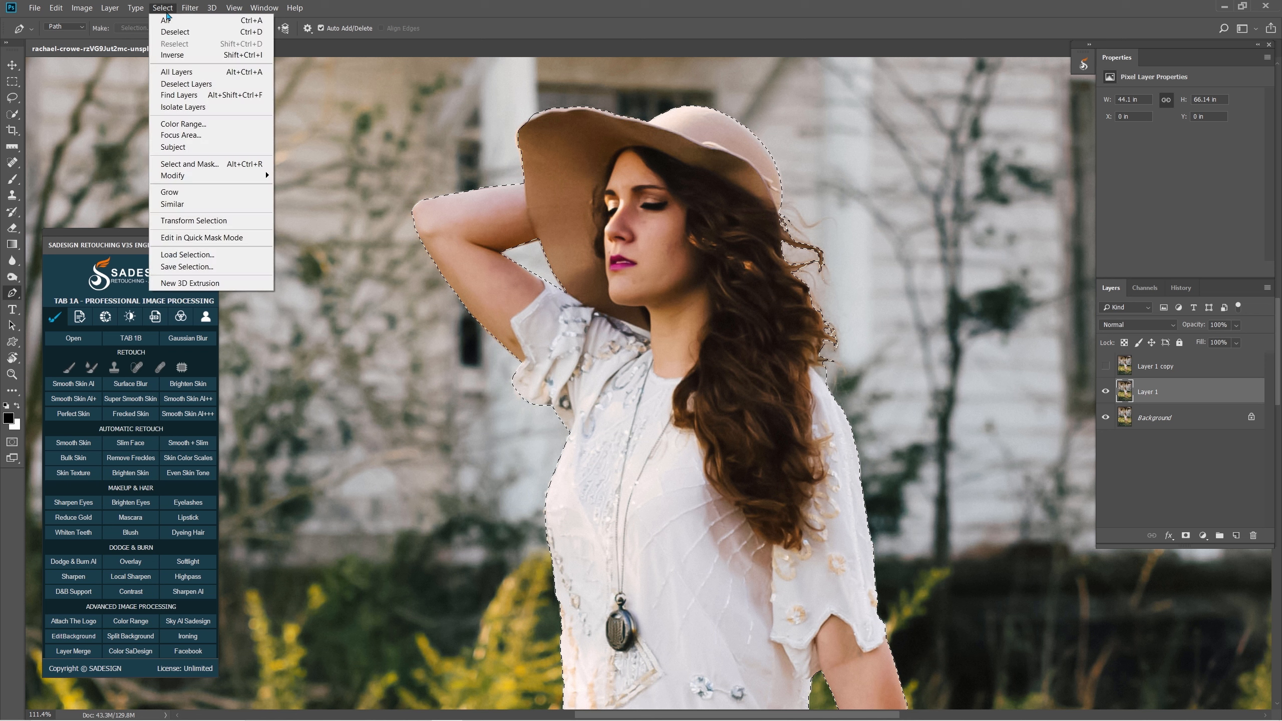
mouse_move(266, 175)
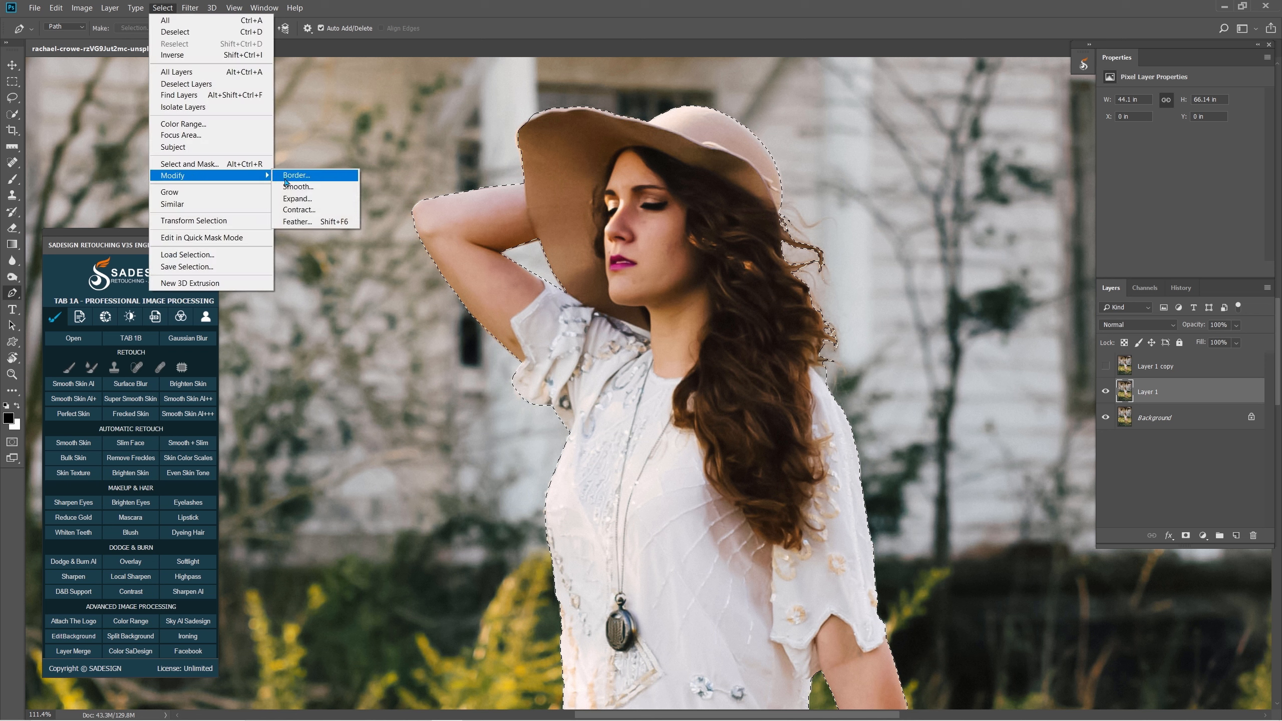
click(331, 205)
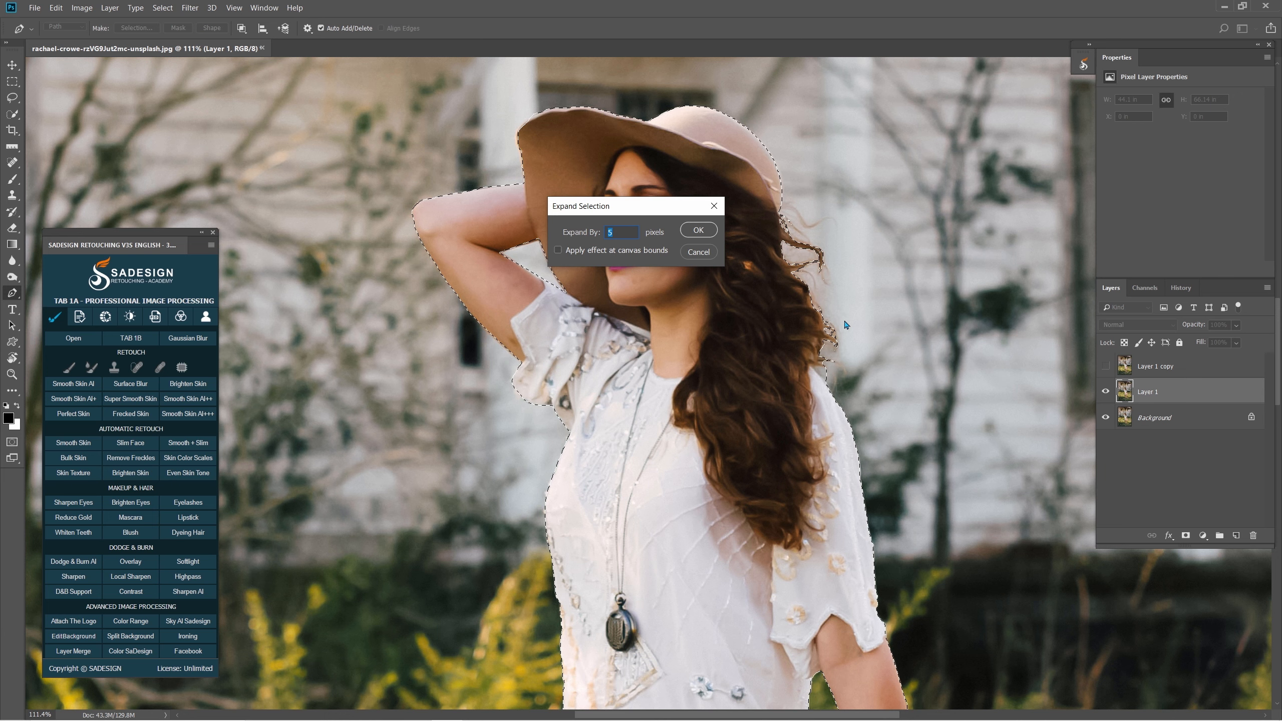
key(Return)
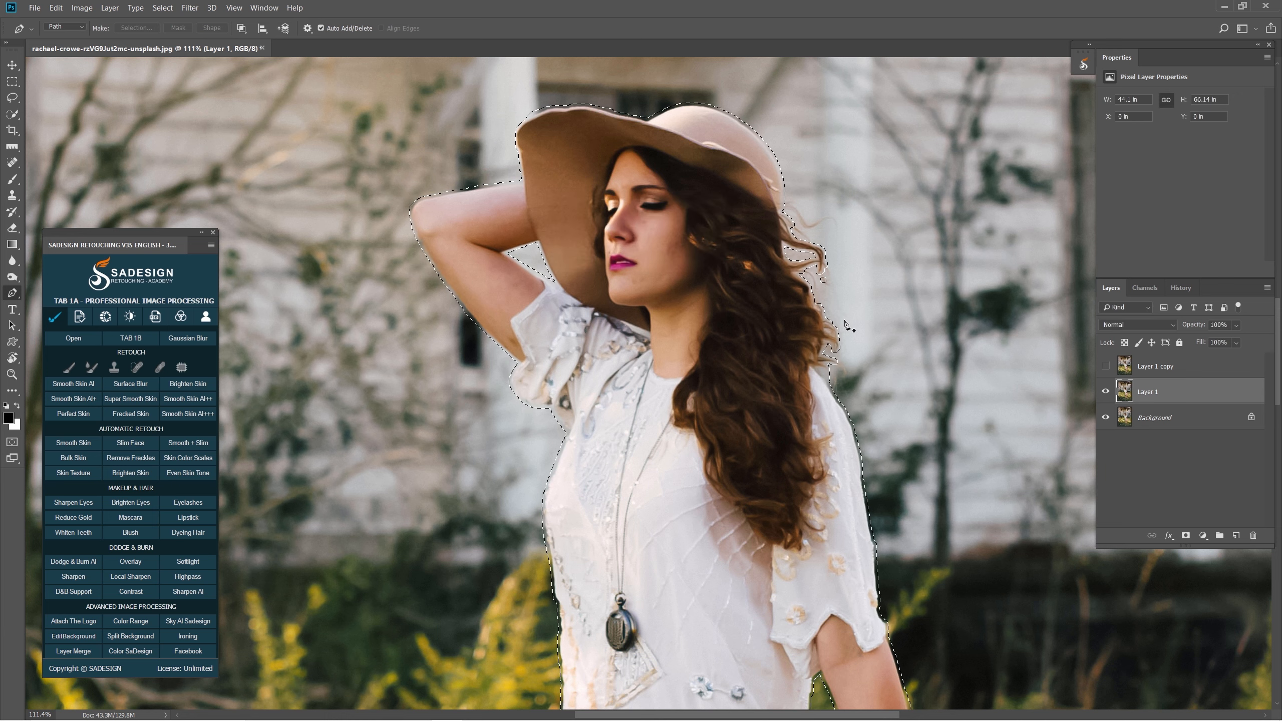
- Fill the selected woman on Layer 1 using Content-Aware contents with Color Adaptation, Normal mode and 100% opacity
key(ctrl+0)
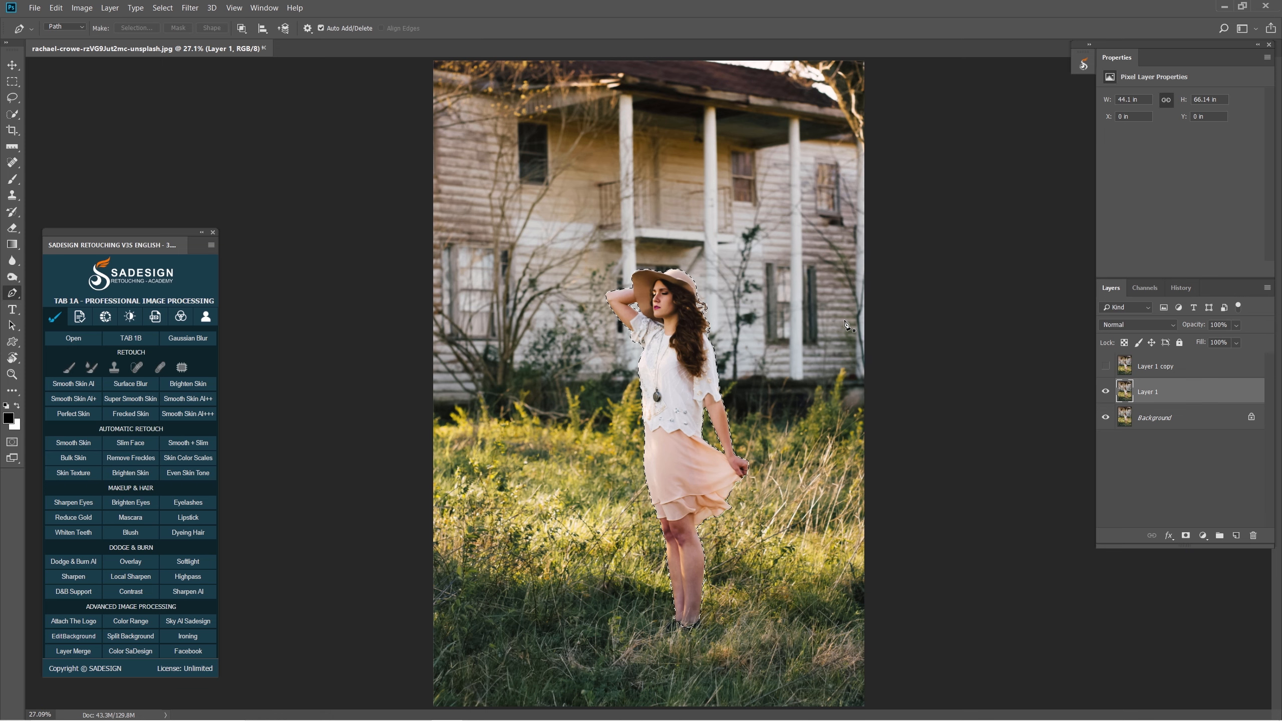
scroll(780, 394, up, 2)
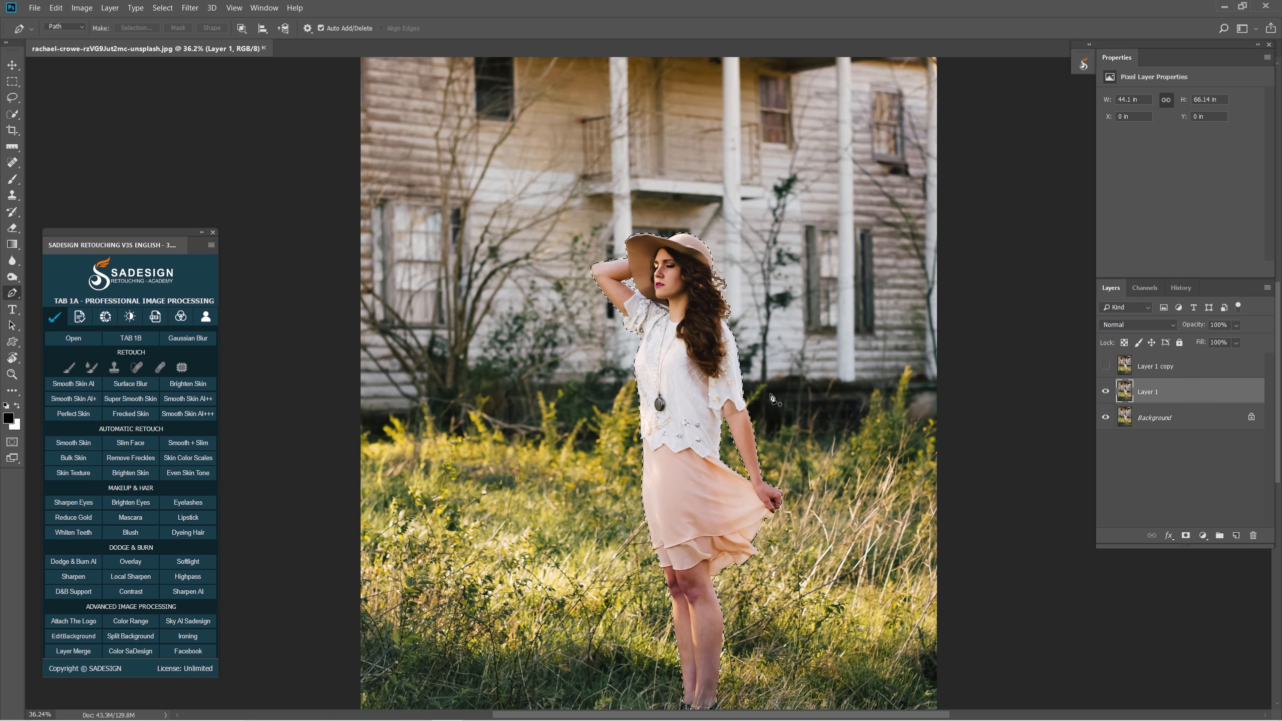
click(56, 8)
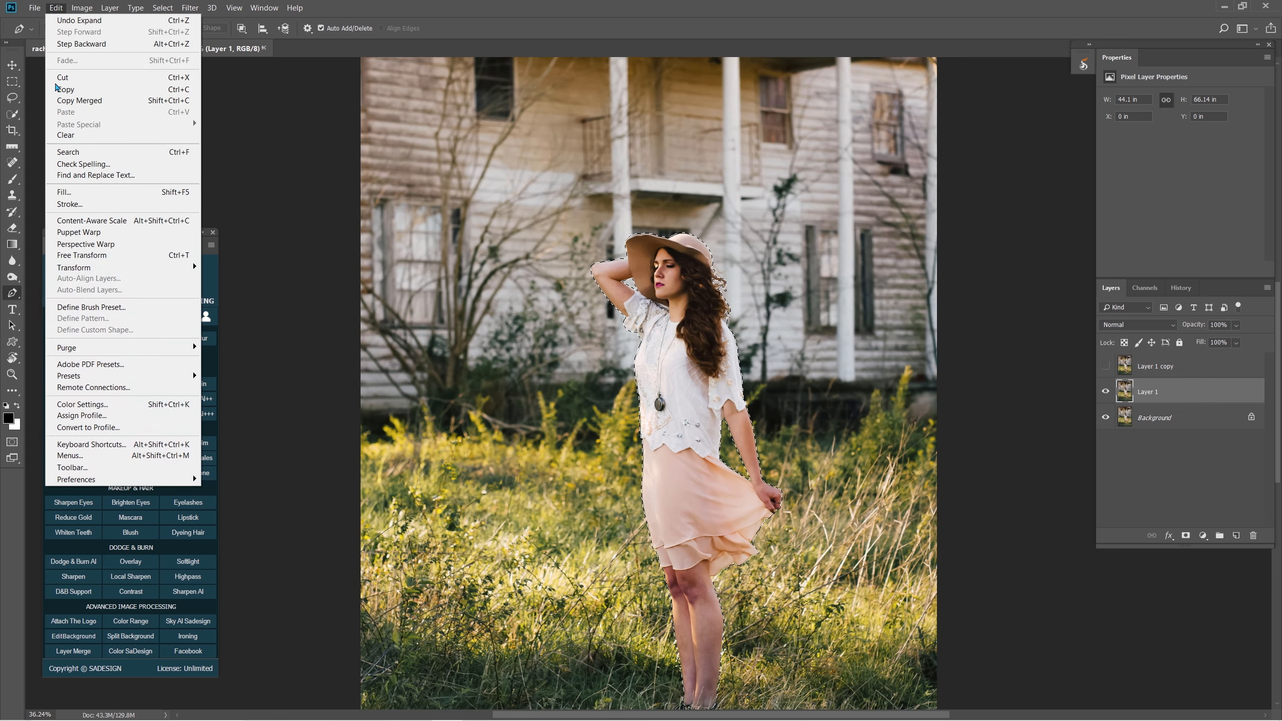
click(176, 193)
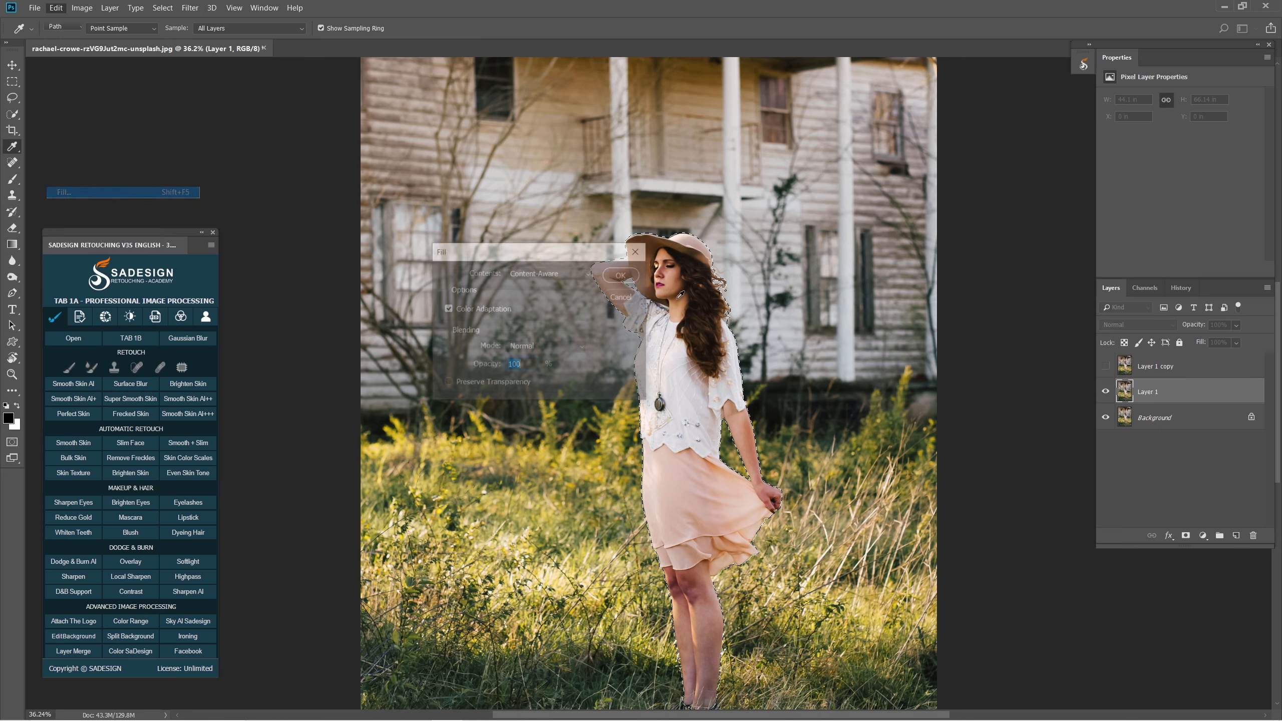
click(549, 274)
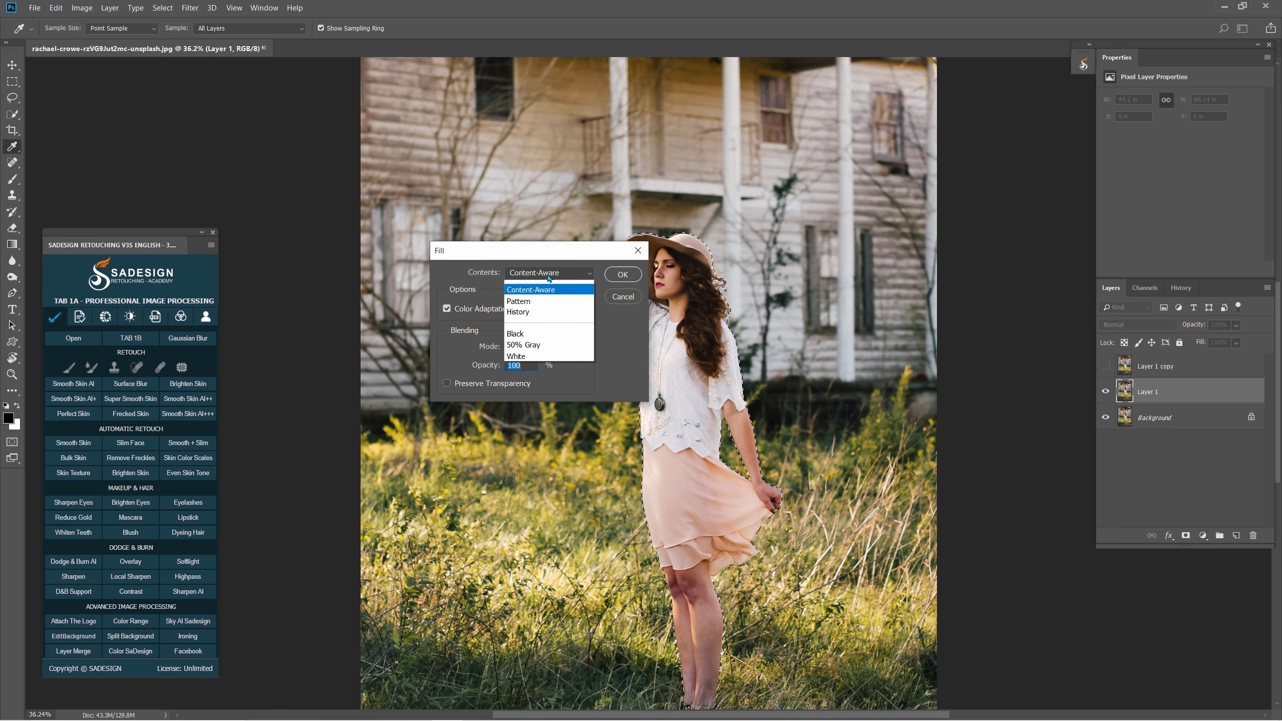
click(587, 334)
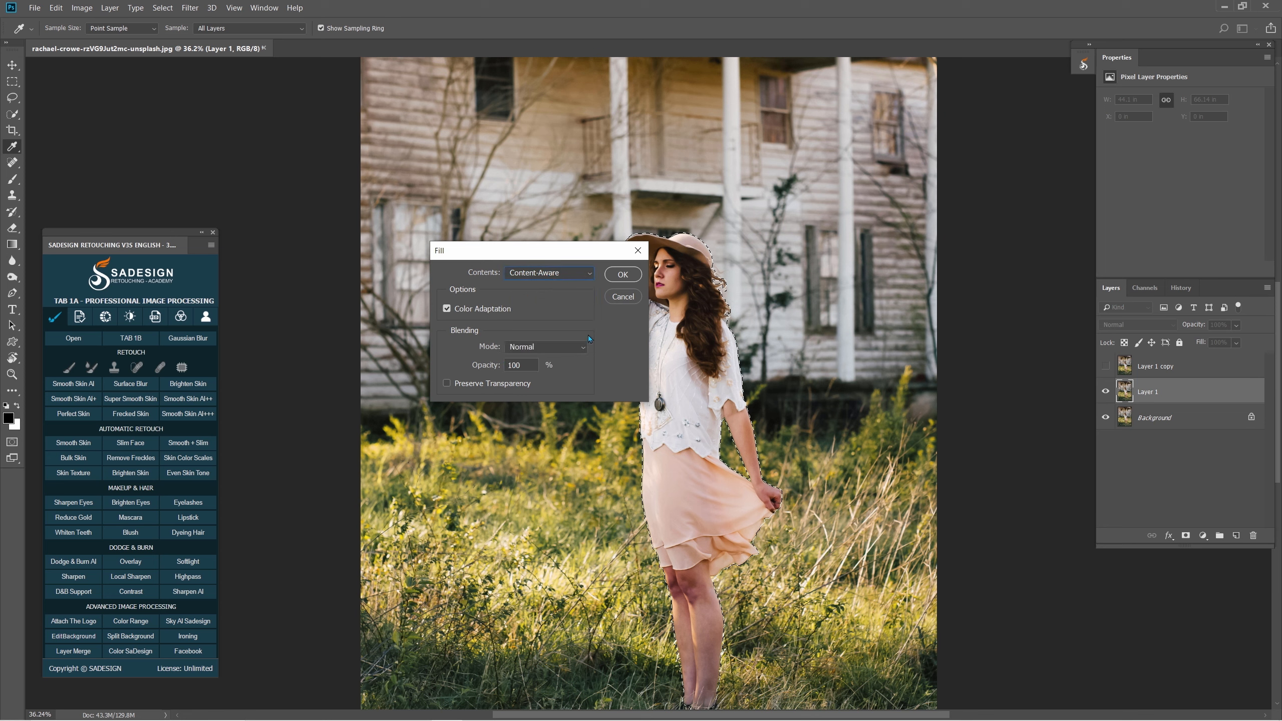
click(623, 274)
key(p)
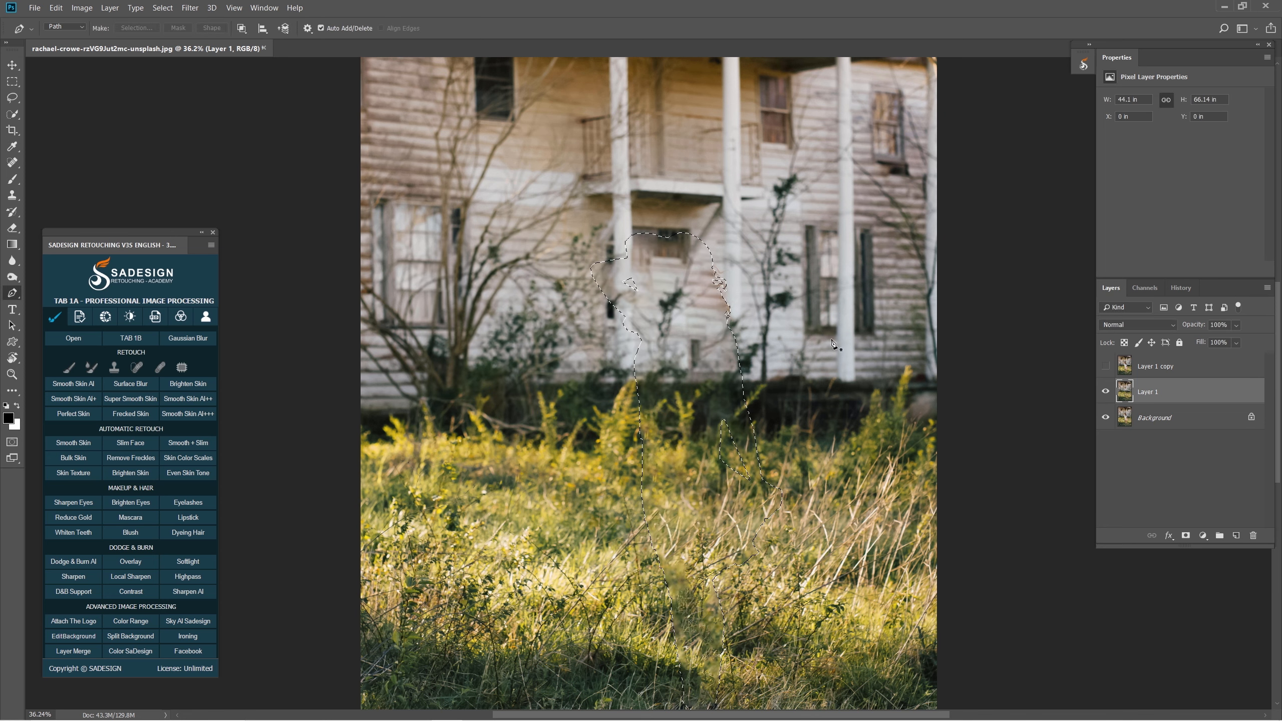
- Show the Layer 1 copy layer and add a layer mask to it from the selection of the woman
click(1106, 366)
click(1161, 368)
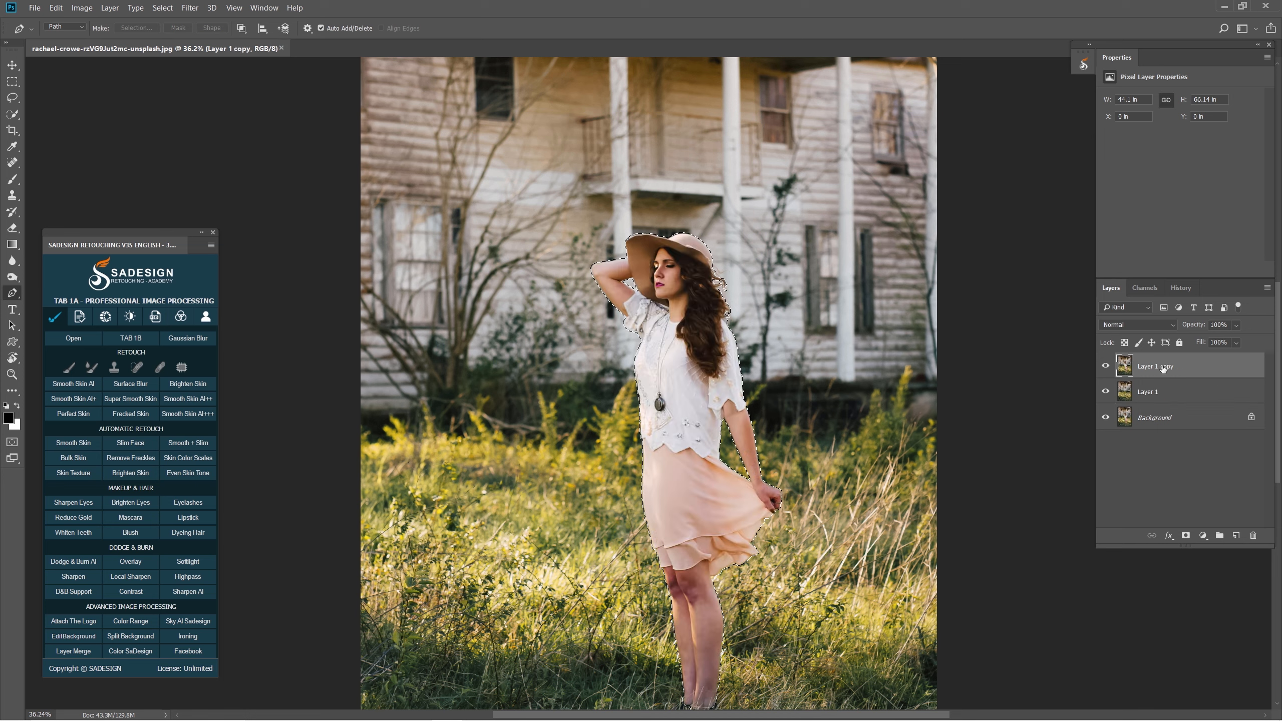
click(1186, 536)
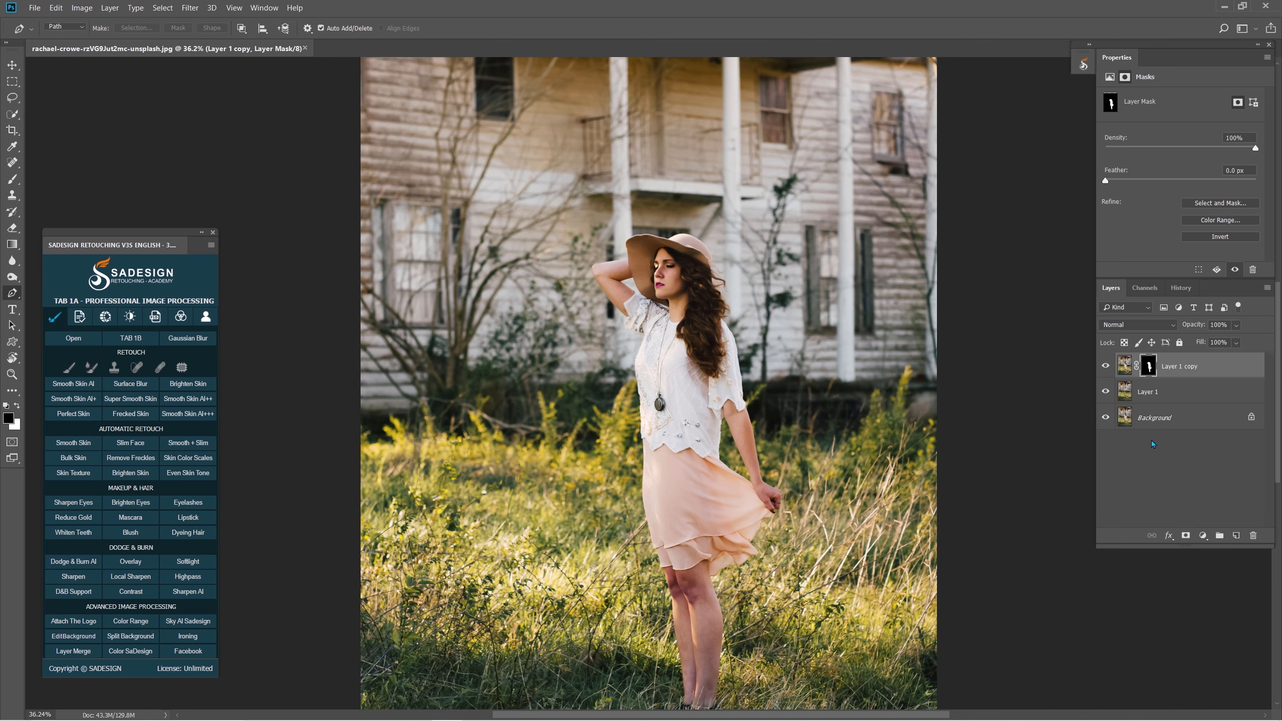
- Hide Layer 1 and the Background, and examine the edges of the masked woman for leftover dark fringe
drag(1106, 392, 1104, 432)
drag(698, 334, 731, 376)
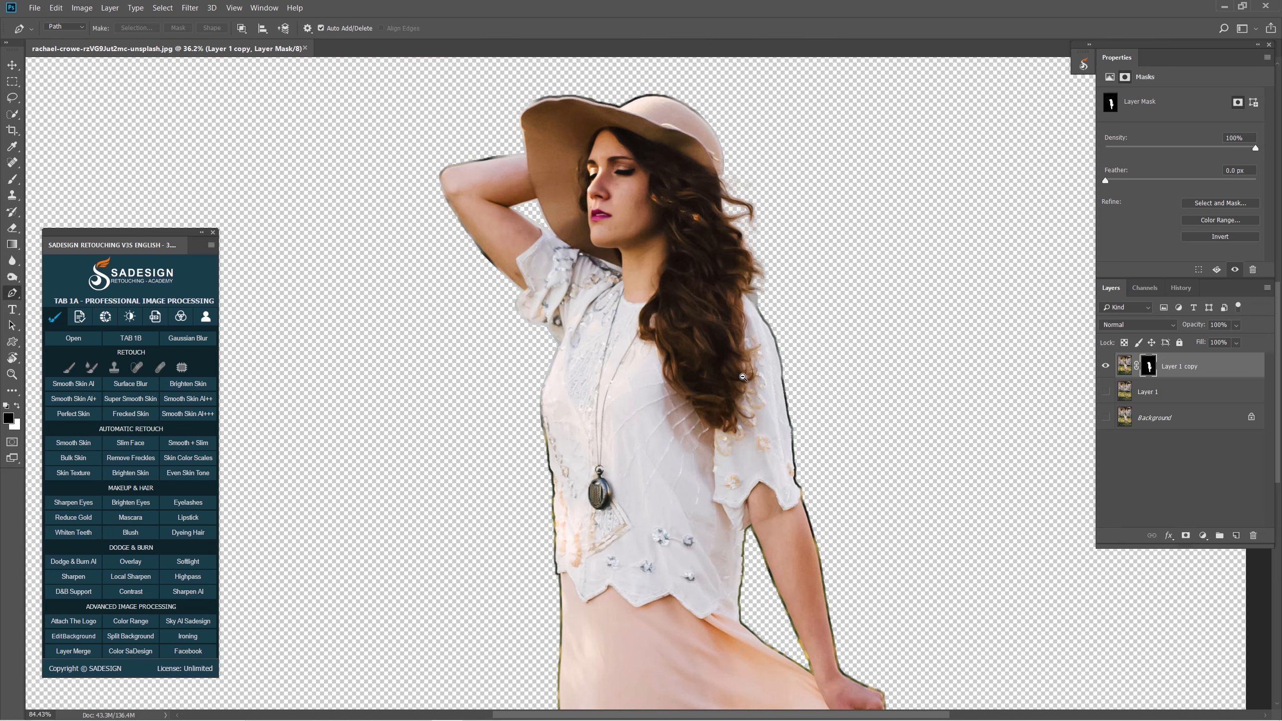
key(l)
drag(542, 438, 553, 455)
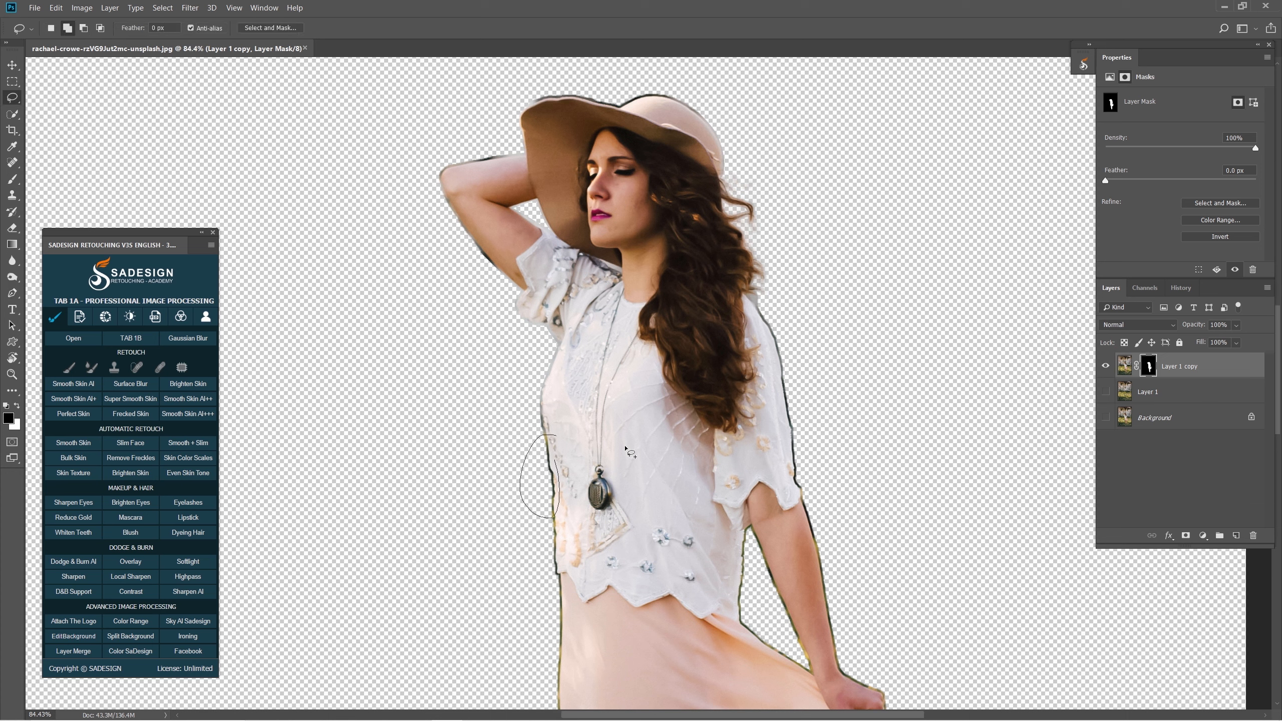
drag(792, 338, 796, 401)
mouse_move(810, 504)
mouse_down()
mouse_move(796, 459)
mouse_move(810, 501)
mouse_up()
key(ctrl+d)
- Shrink the Layer 1 copy mask with the Minimum filter at a 6-pixel radius, preserving Roundness
click(190, 7)
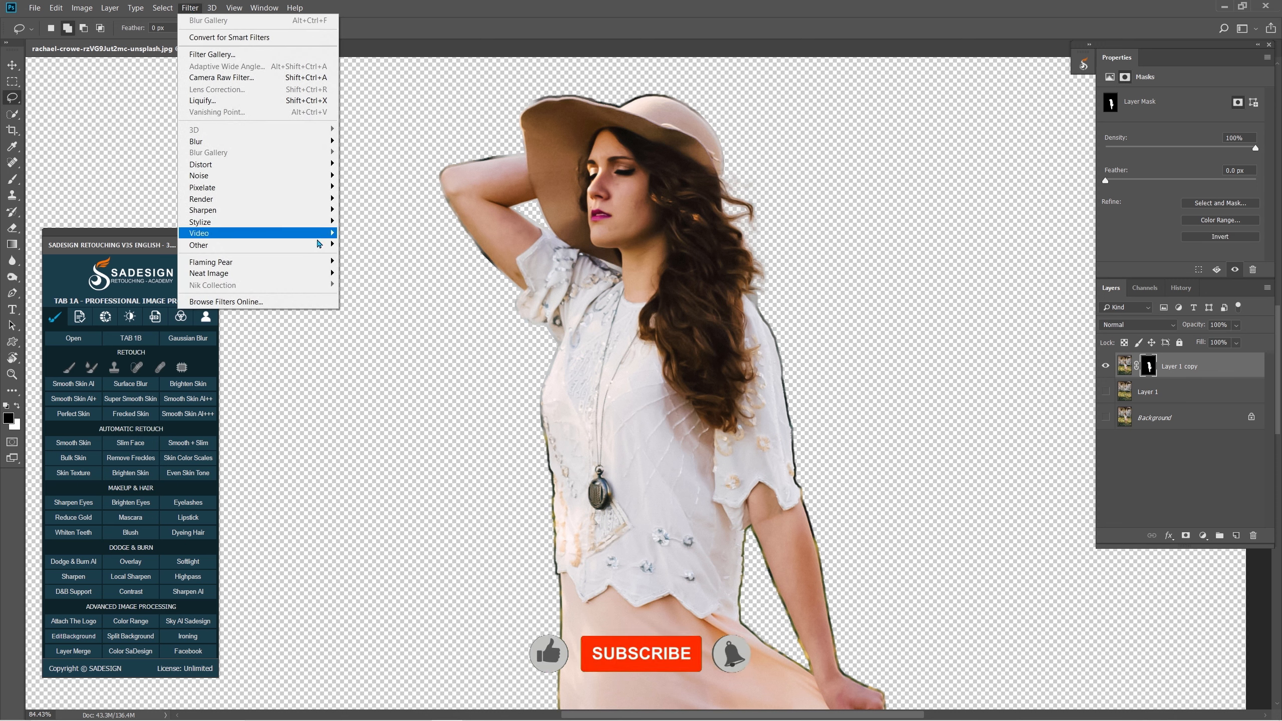
mouse_move(323, 245)
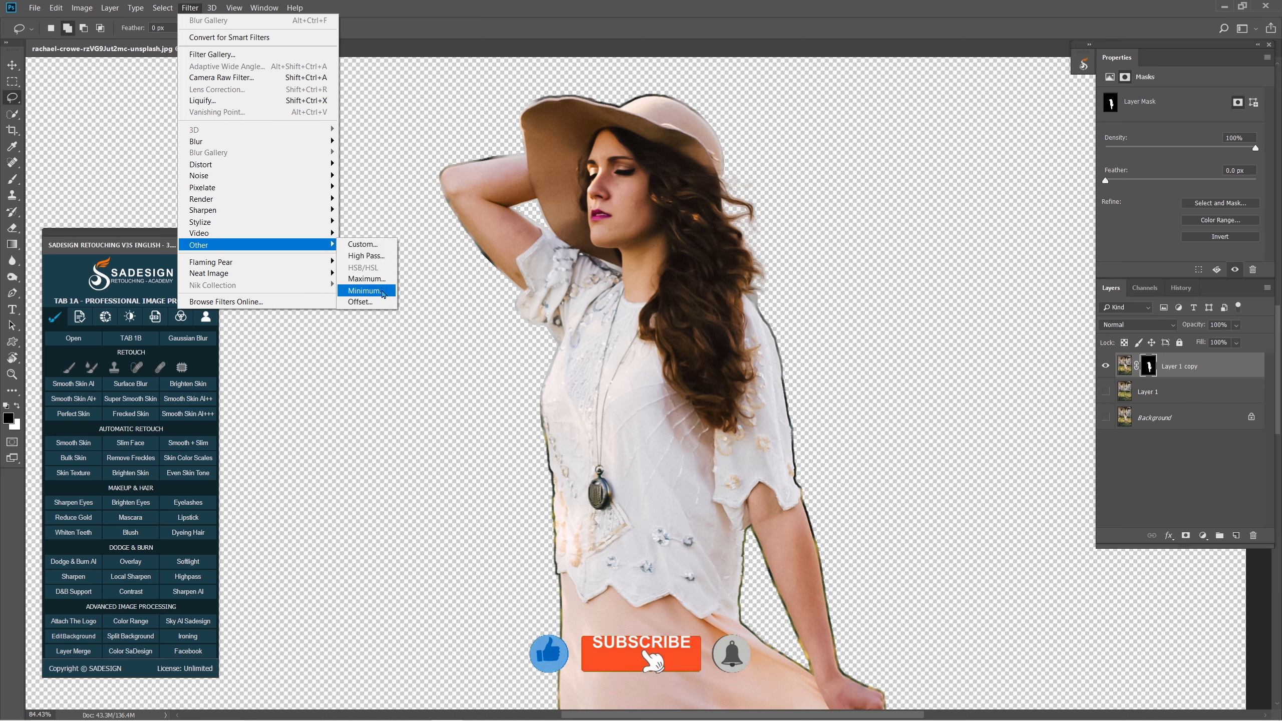
click(364, 291)
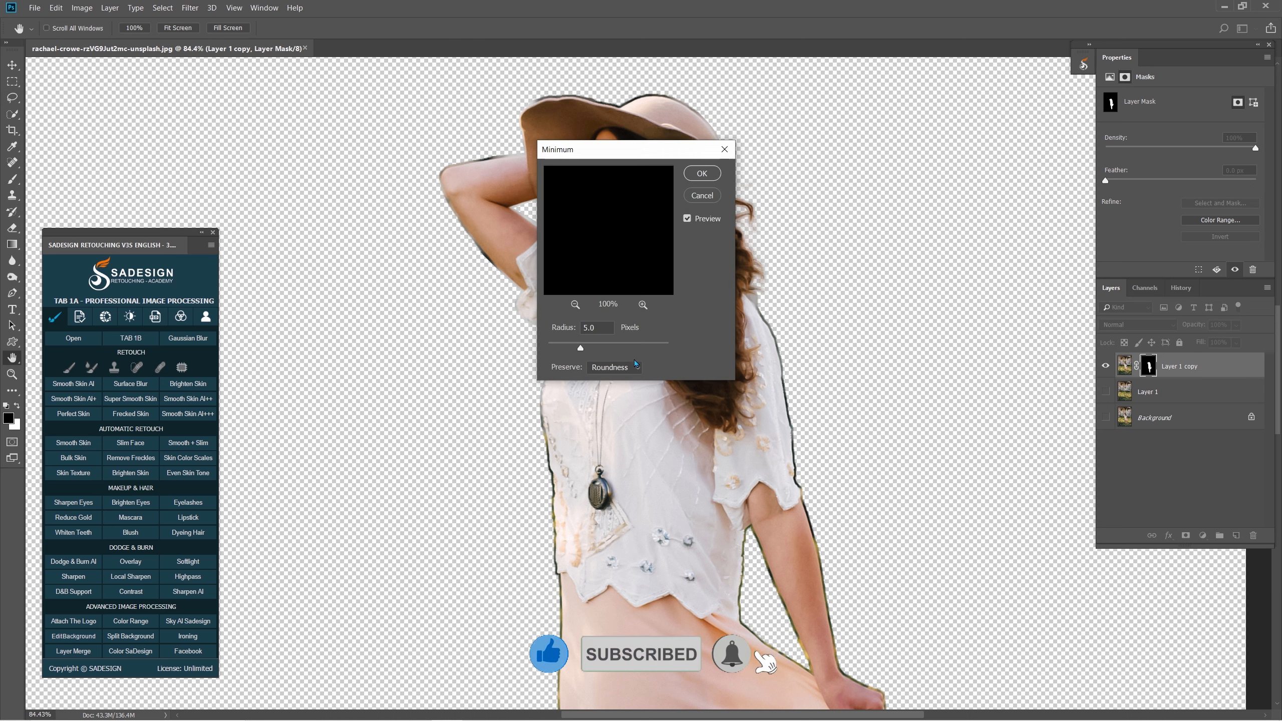
double_click(601, 327)
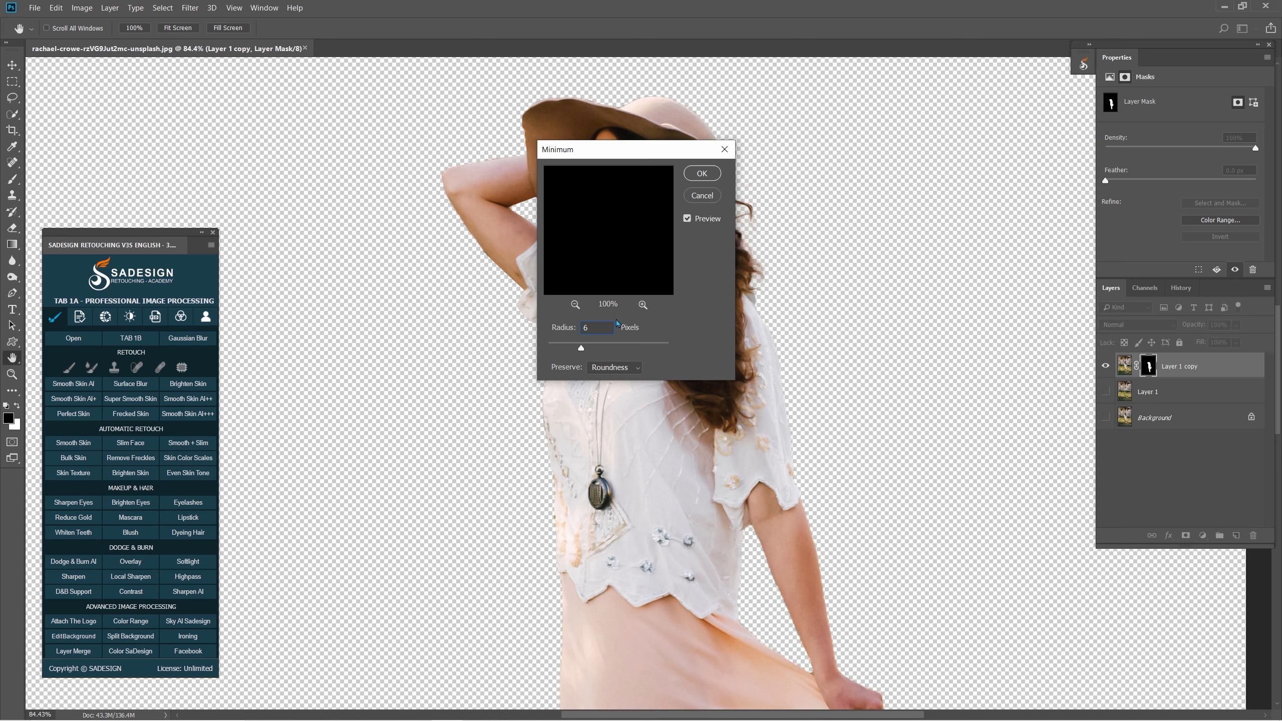
click(621, 370)
click(622, 371)
click(686, 217)
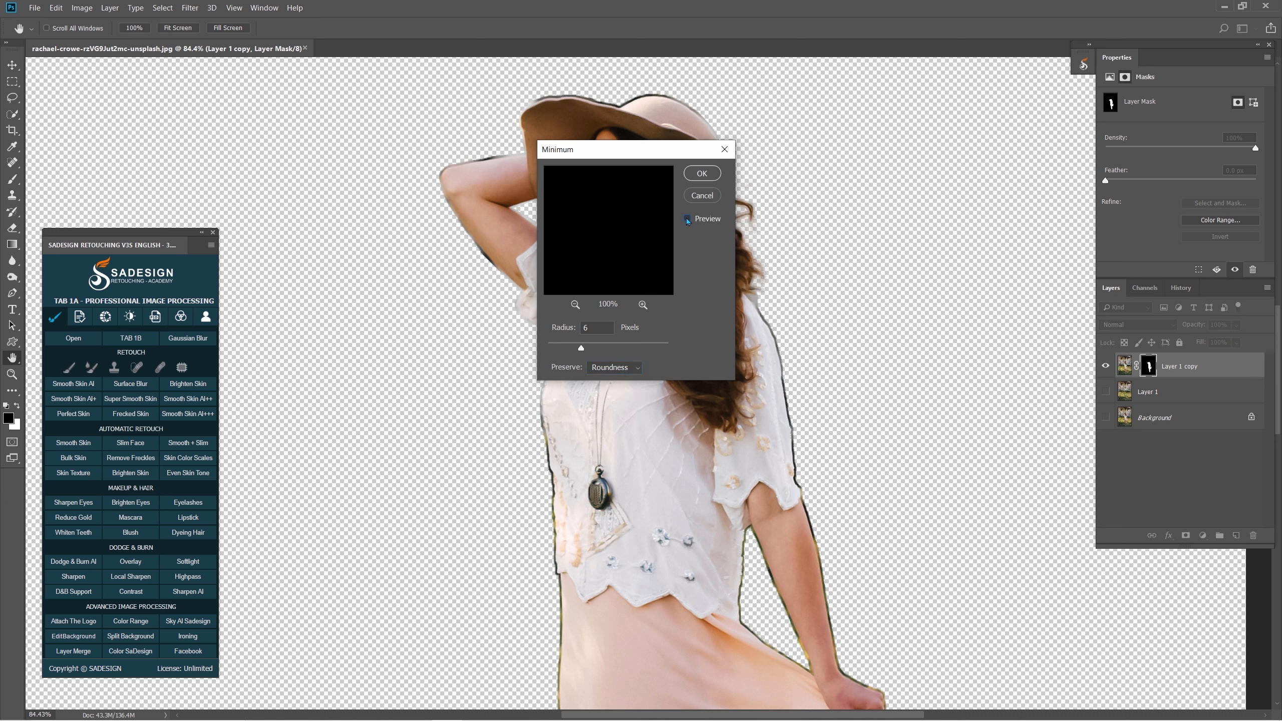
click(686, 218)
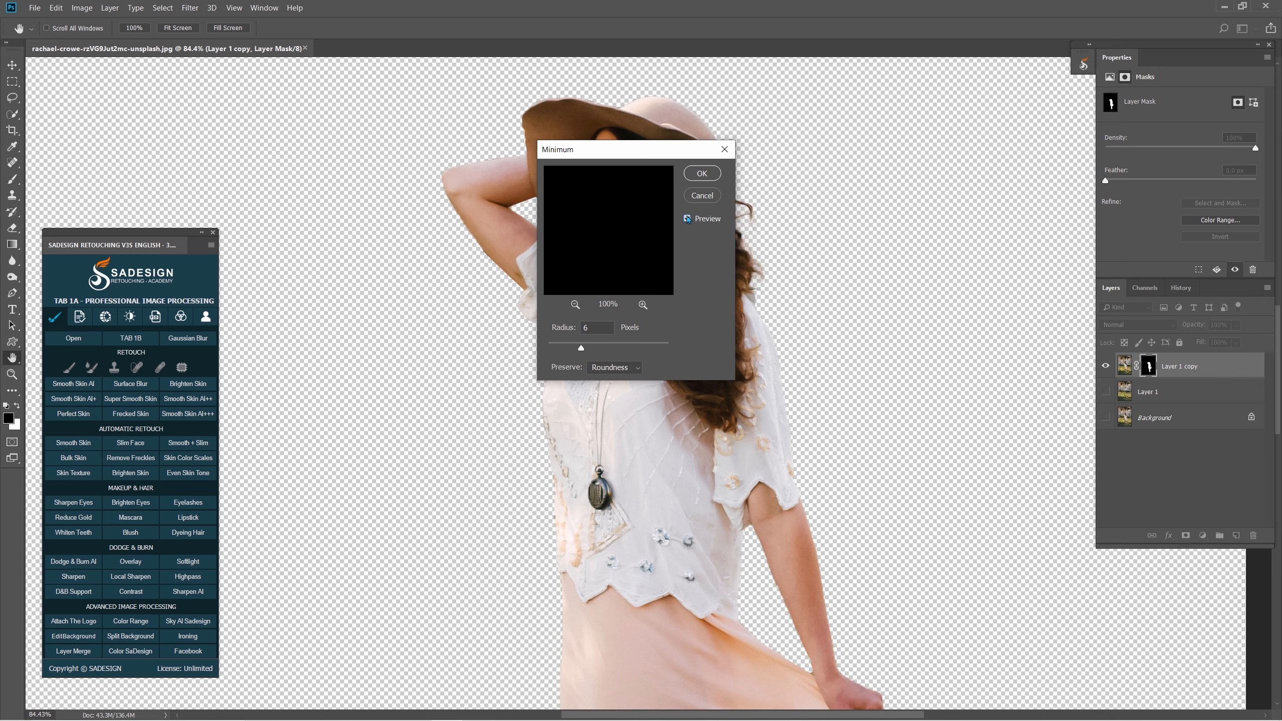
click(699, 173)
key(l)
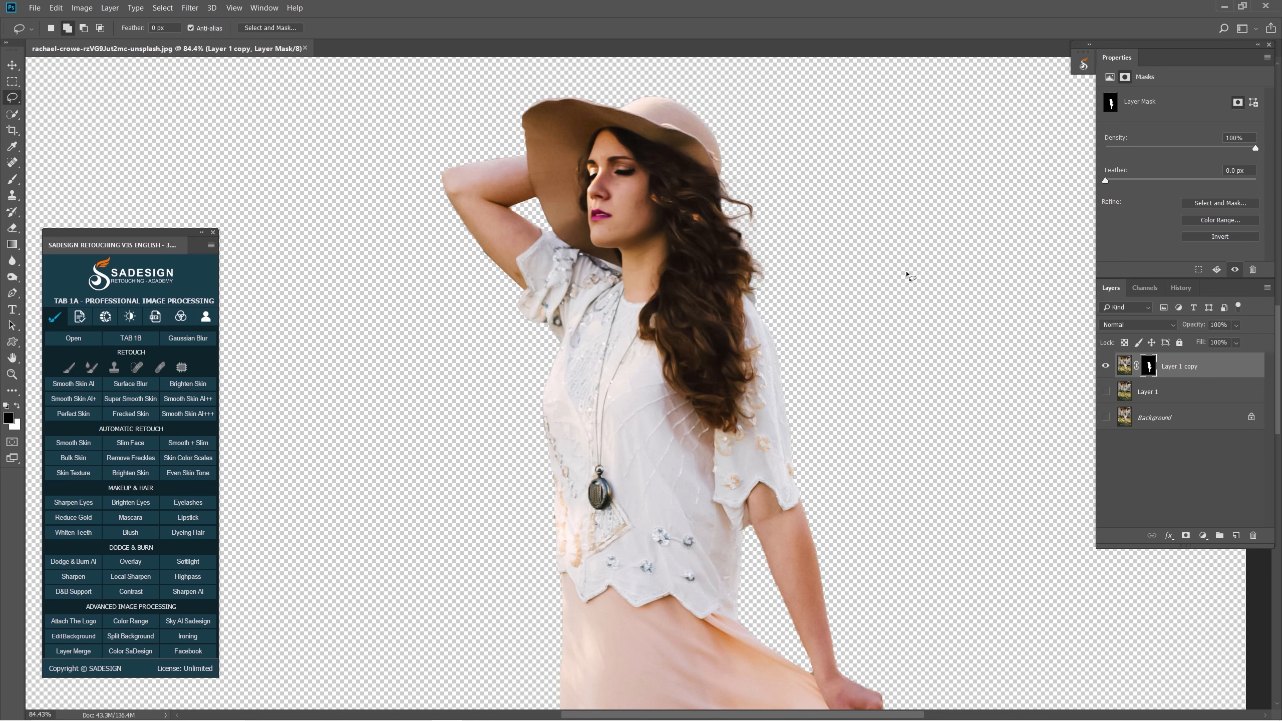
- Show Layer 1 and the Background again, and make Layer 1 the active layer
click(1107, 423)
click(1162, 399)
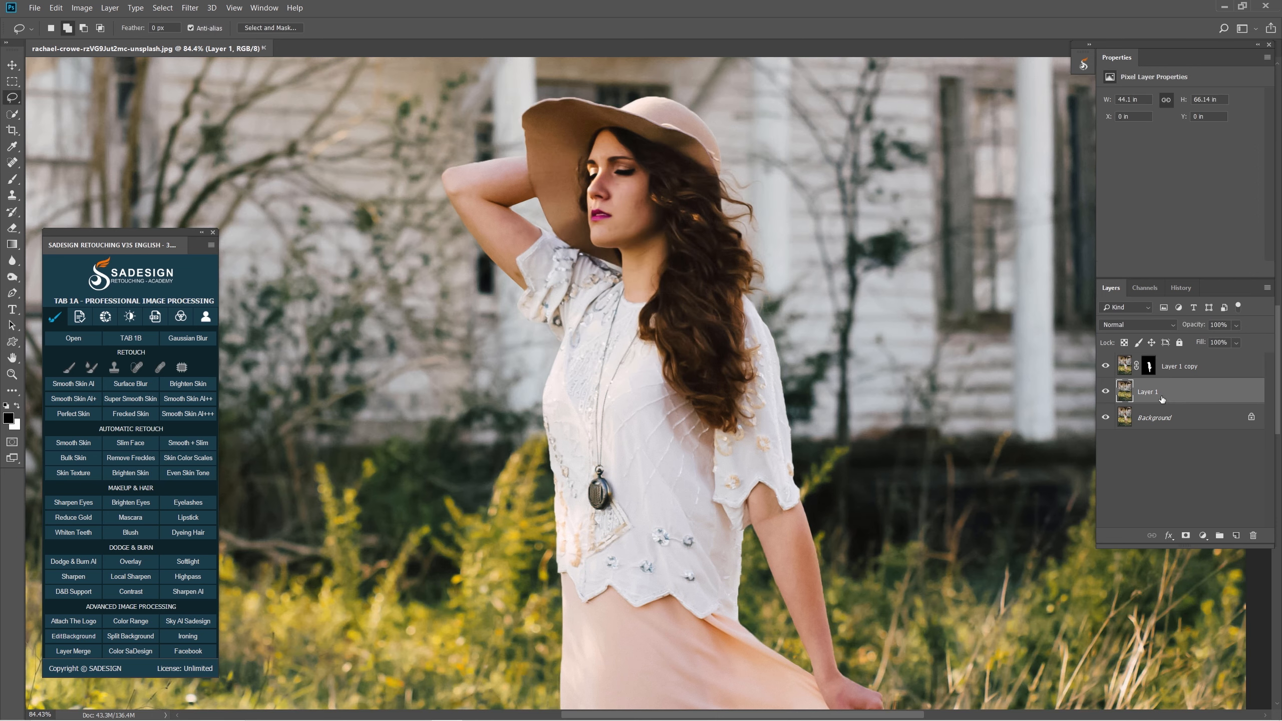
key(ctrl+0)
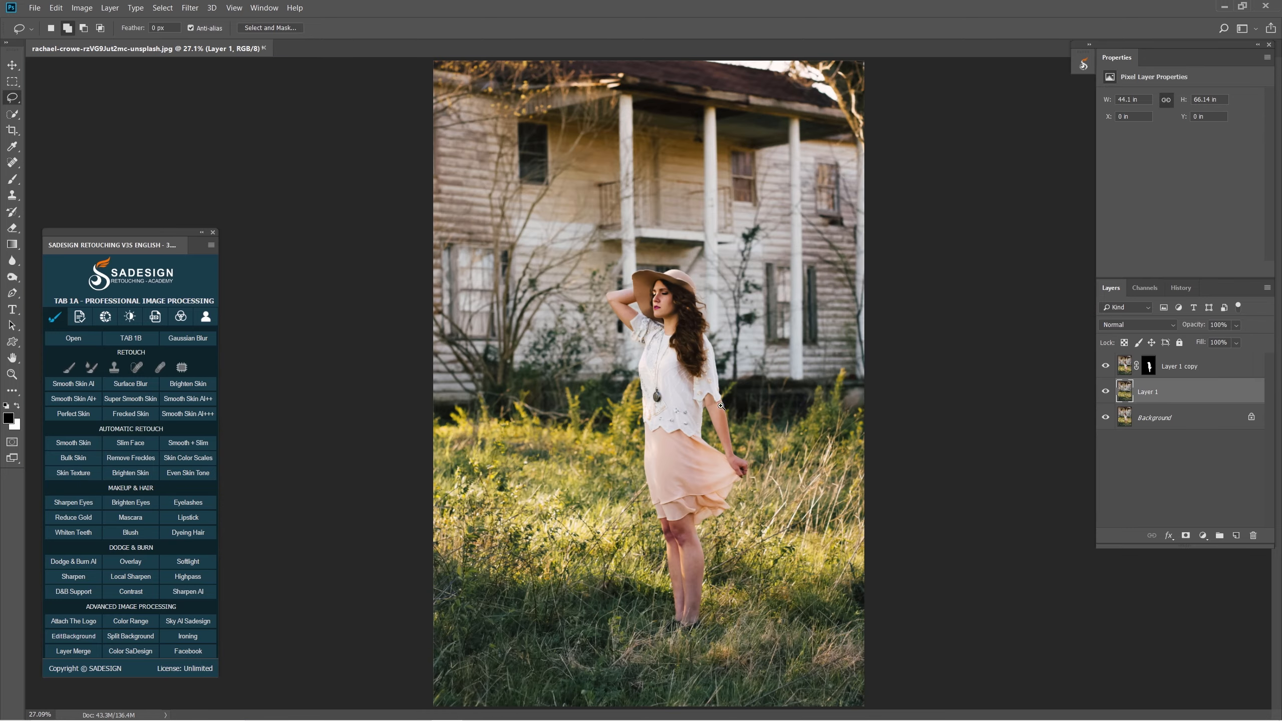
drag(721, 406, 736, 411)
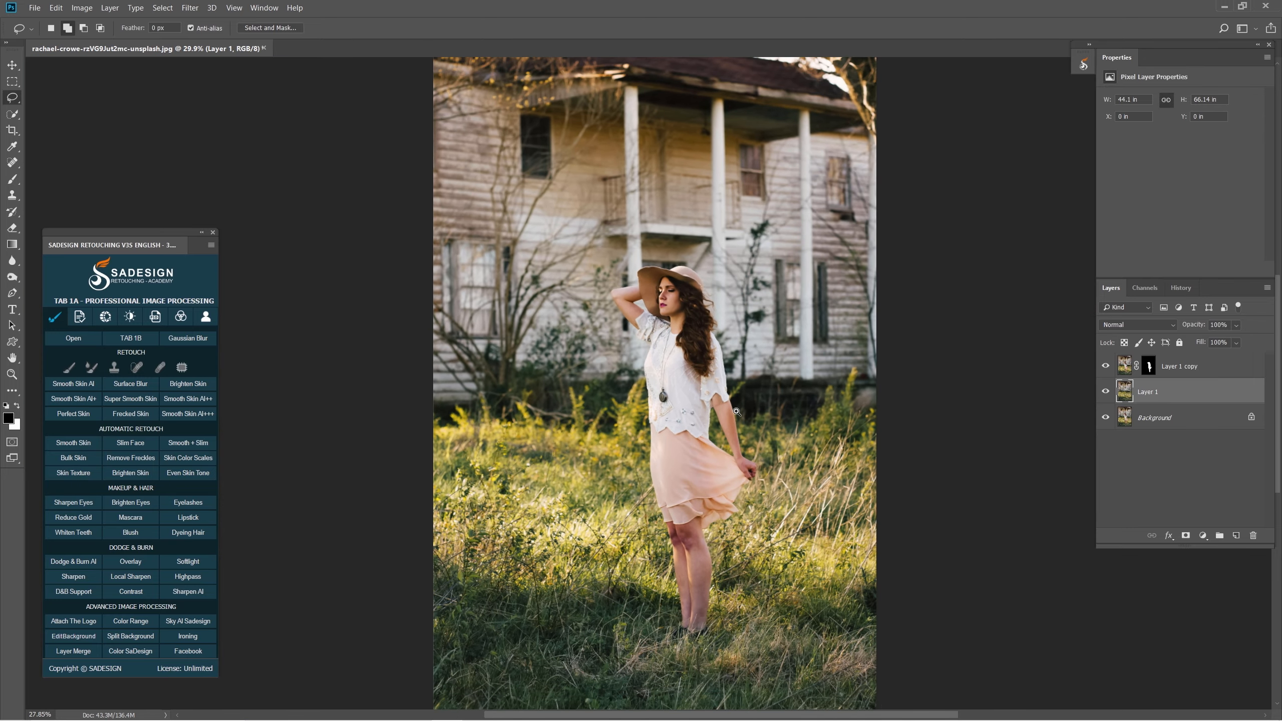
- Start a Tilt-Shift blur on Layer 1 and raise the blur amount to 92 px
click(190, 8)
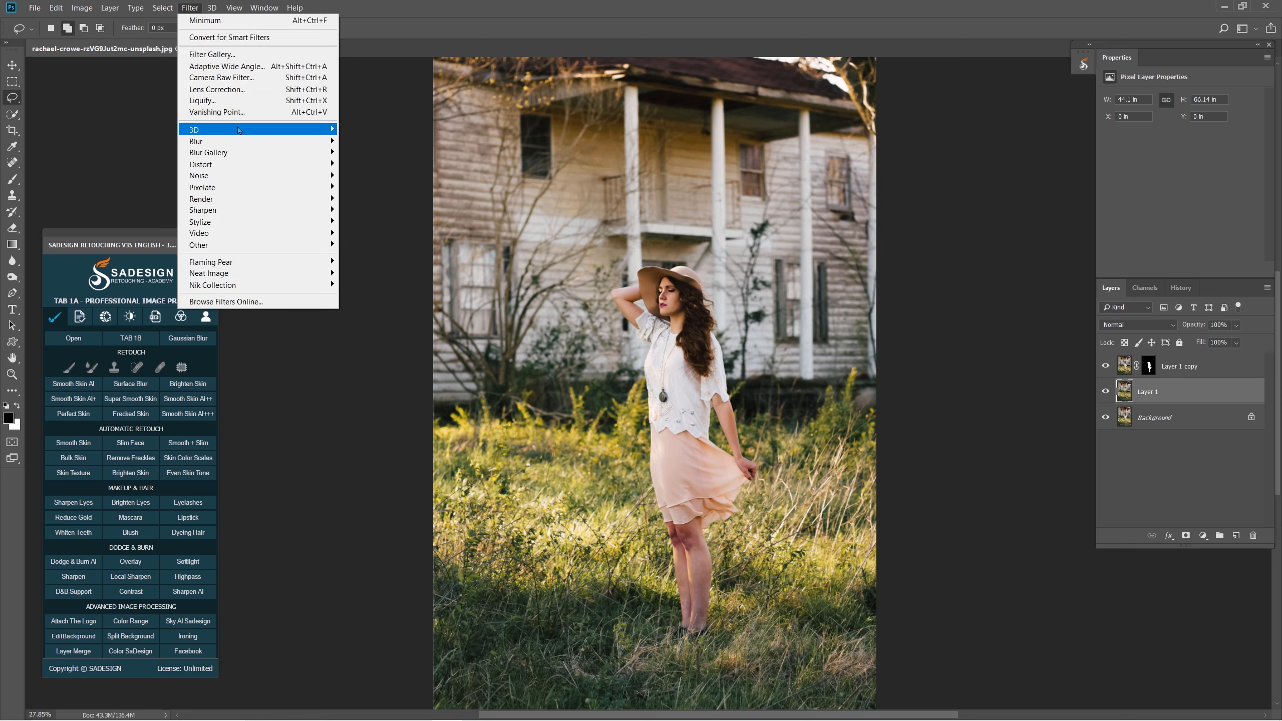
mouse_move(279, 157)
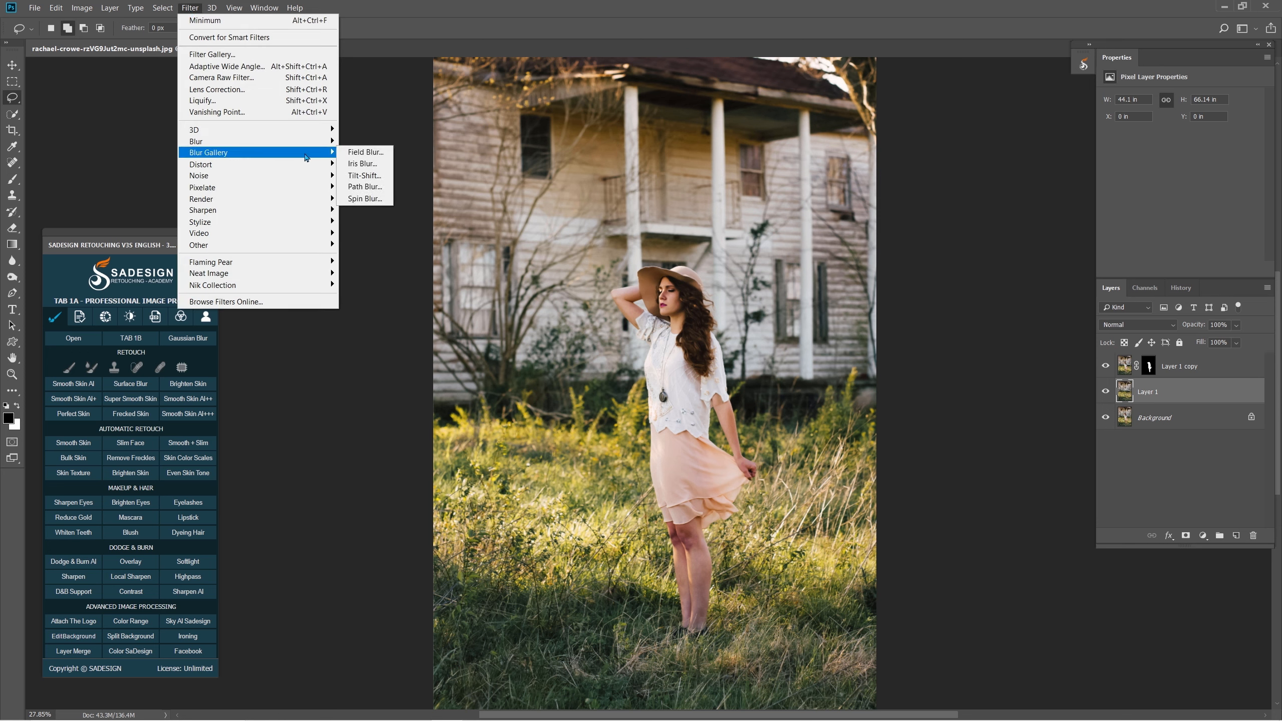
click(365, 176)
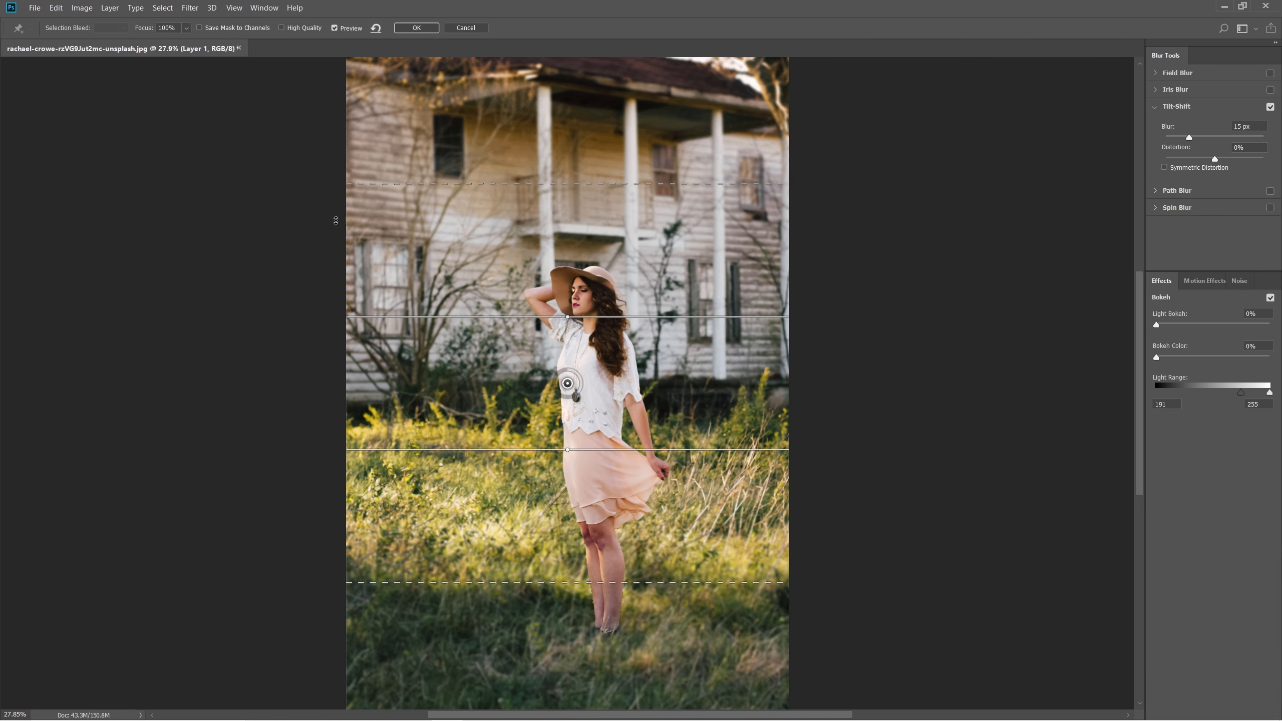
key(ctrl+minus)
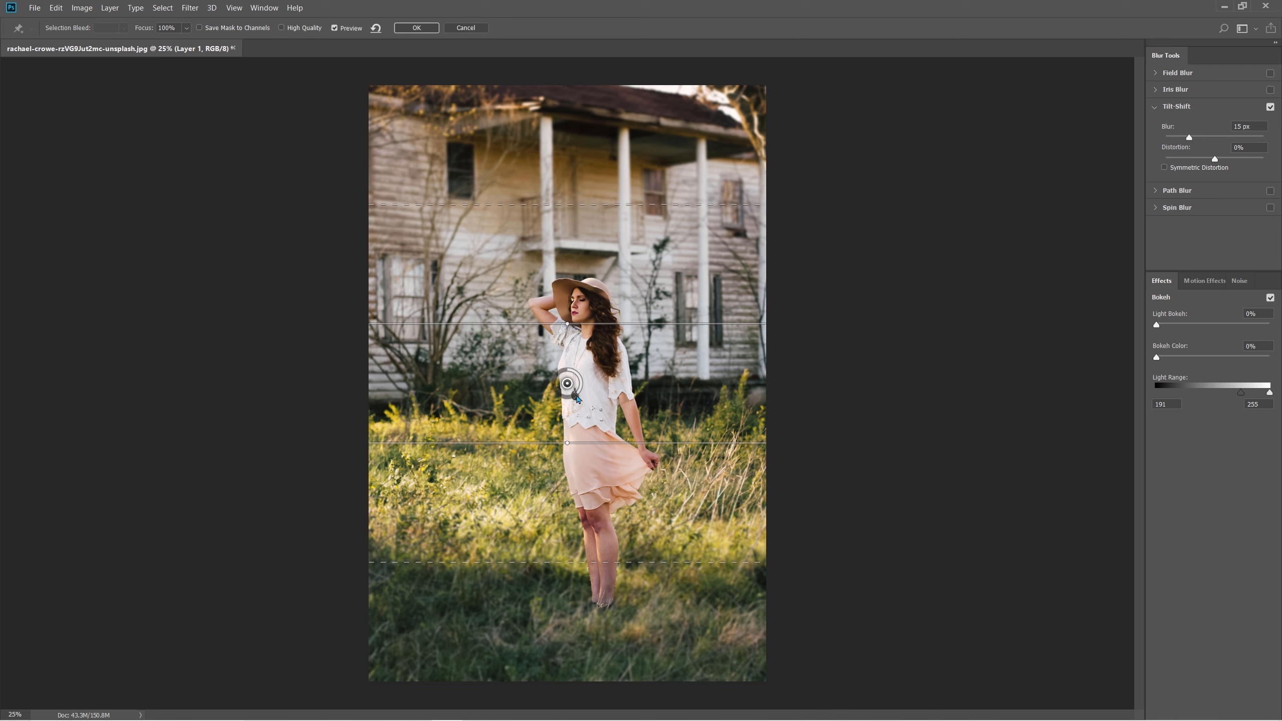
drag(578, 395, 550, 388)
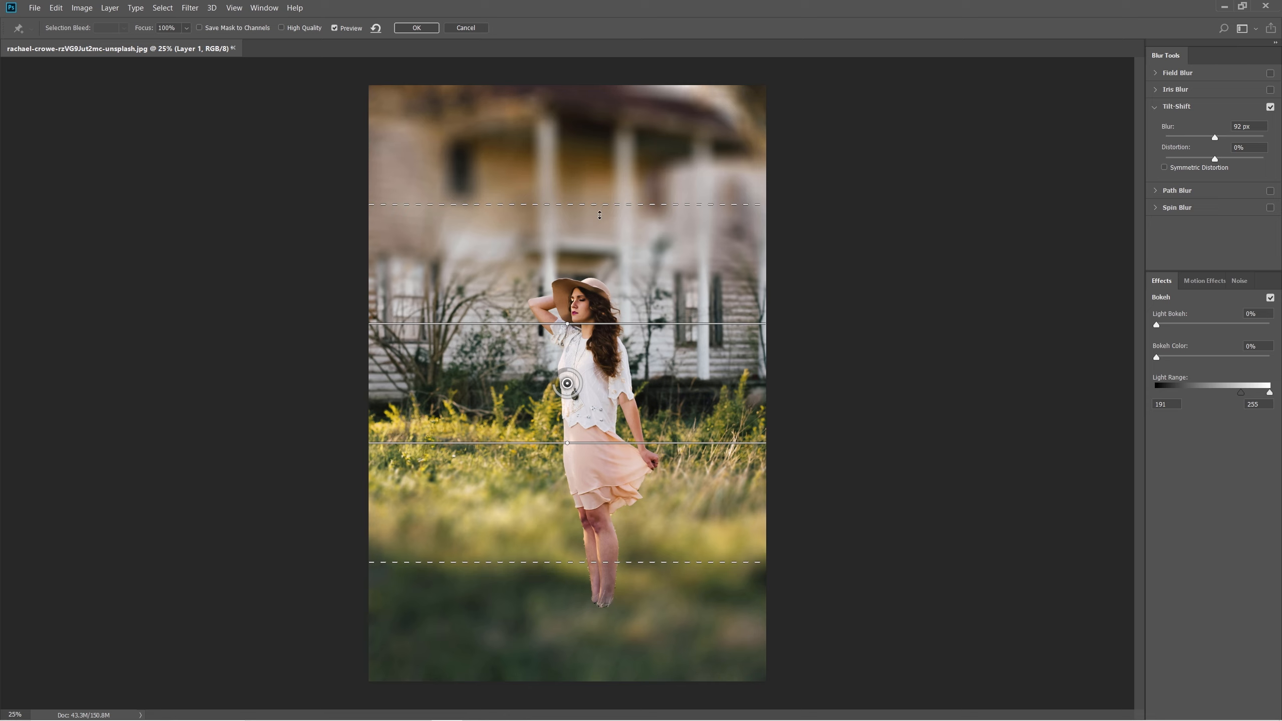
- Adjust the upper fade boundary and move the tilt-shift's lower focus line down to the woman's skirt
mouse_move(600, 216)
mouse_down()
mouse_move(597, 267)
mouse_move(599, 199)
mouse_up()
drag(652, 444, 650, 488)
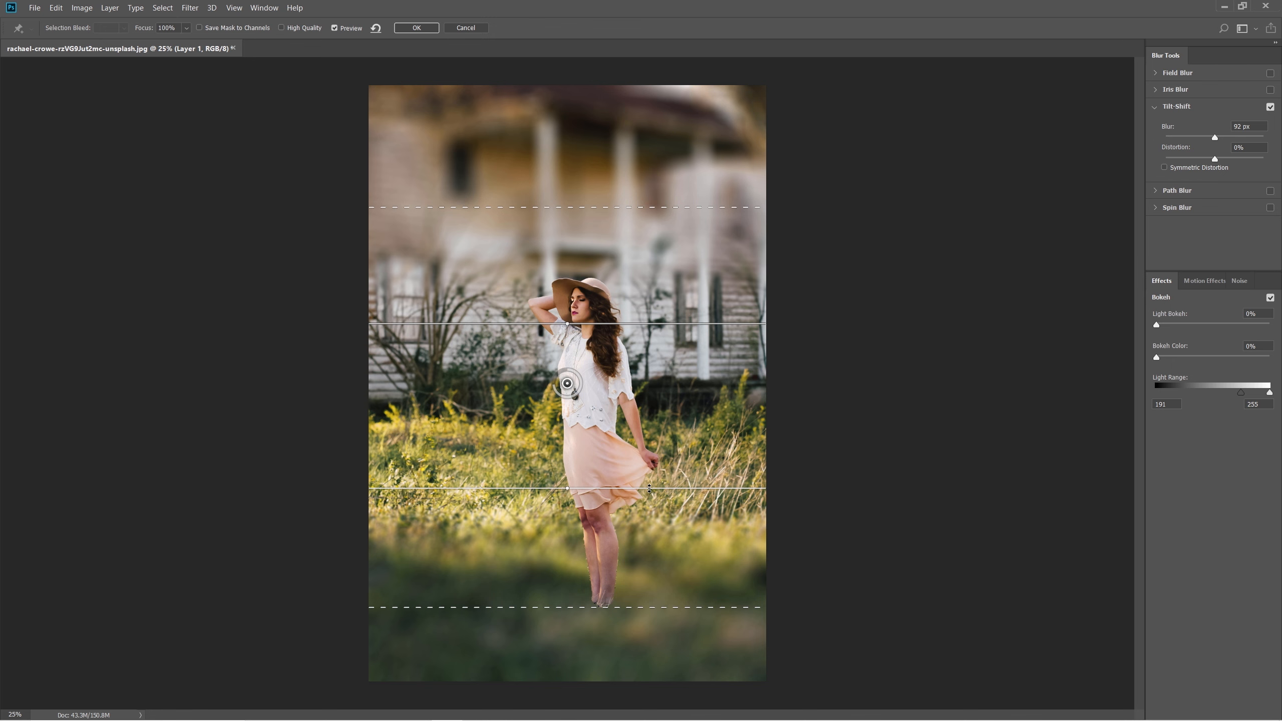
drag(649, 489, 649, 476)
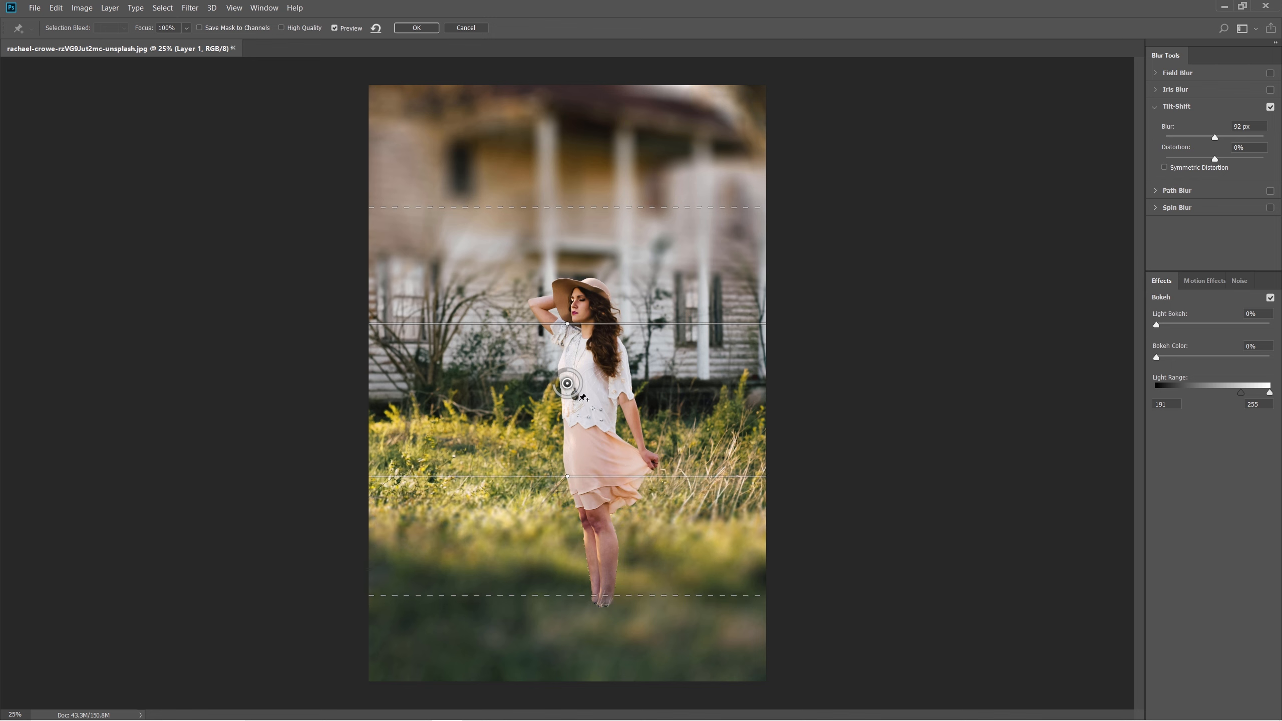
- Move the tilt-shift centre down beside the woman's lower legs and place the lower focus line near the photo's lower edge
drag(567, 385, 569, 507)
key(ctrl+minus)
drag(568, 608, 573, 575)
key(ctrl+plus)
drag(571, 515, 570, 588)
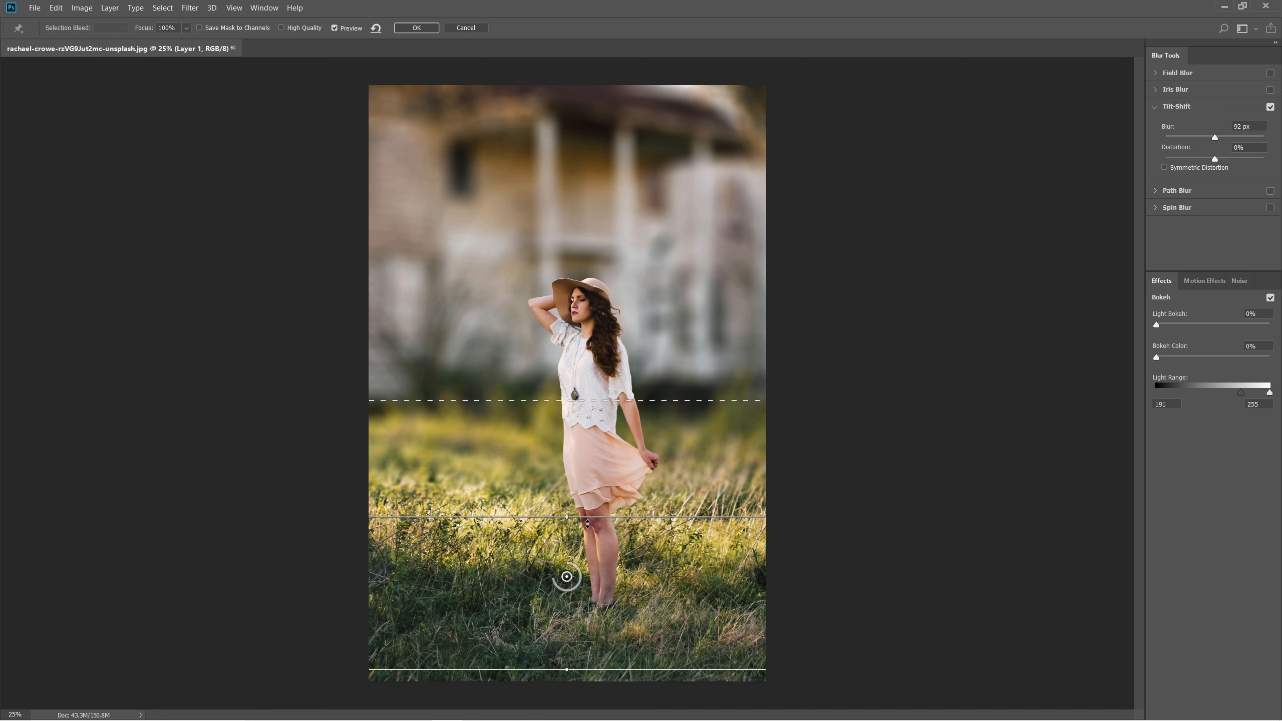
- Lower the upper focus line to the tilt-shift centre and place the upper fade boundary level with the blouse hem
drag(586, 518, 641, 562)
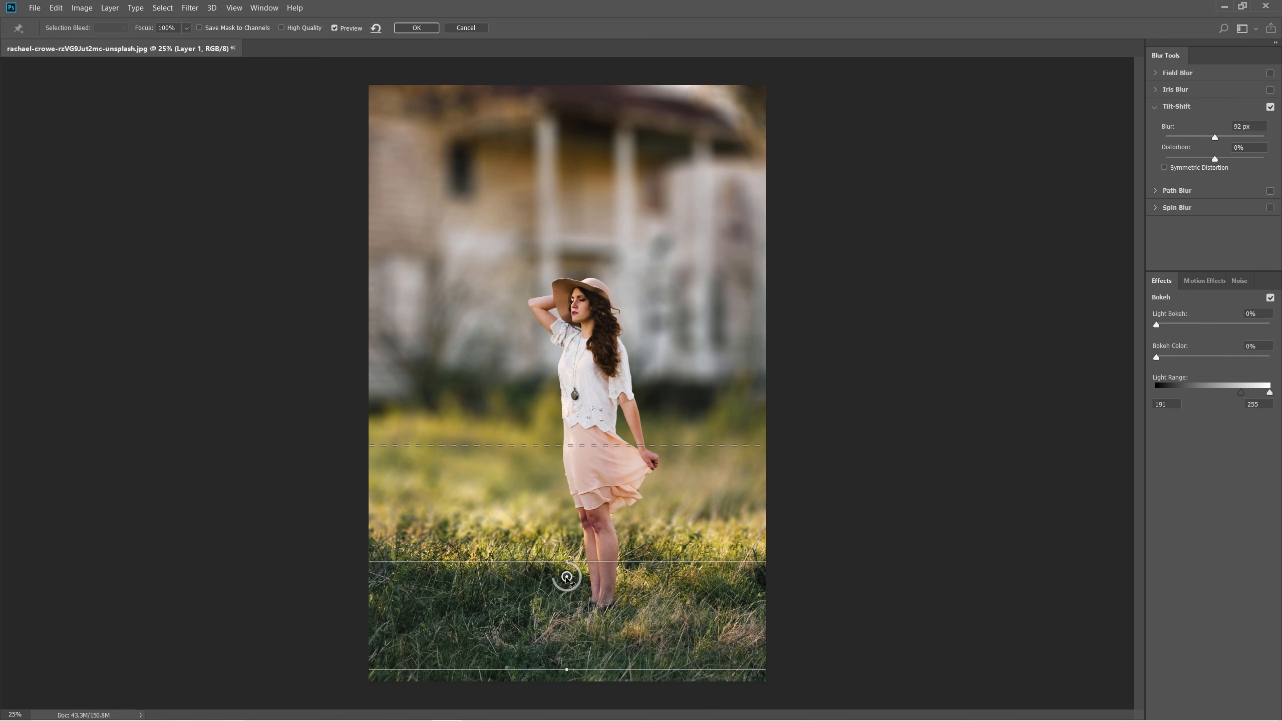
mouse_move(568, 579)
mouse_down()
mouse_move(565, 596)
mouse_move(565, 582)
mouse_up()
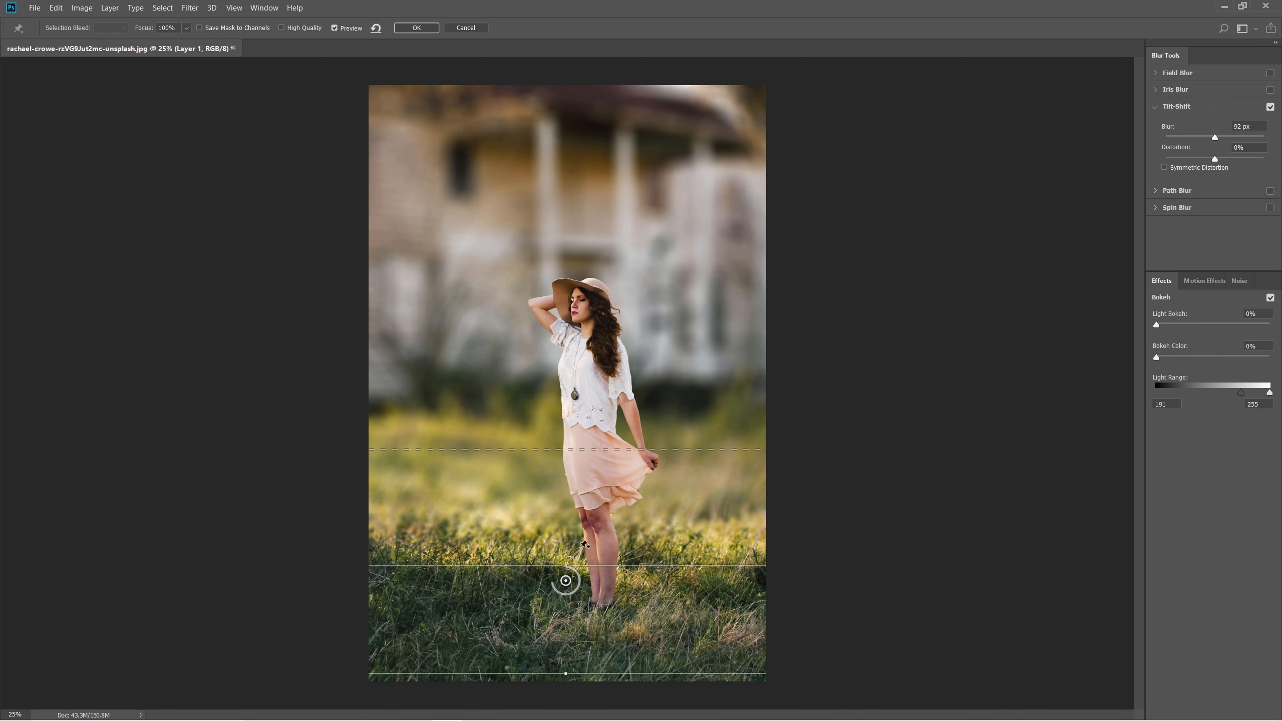
drag(648, 465, 649, 493)
drag(722, 572, 723, 586)
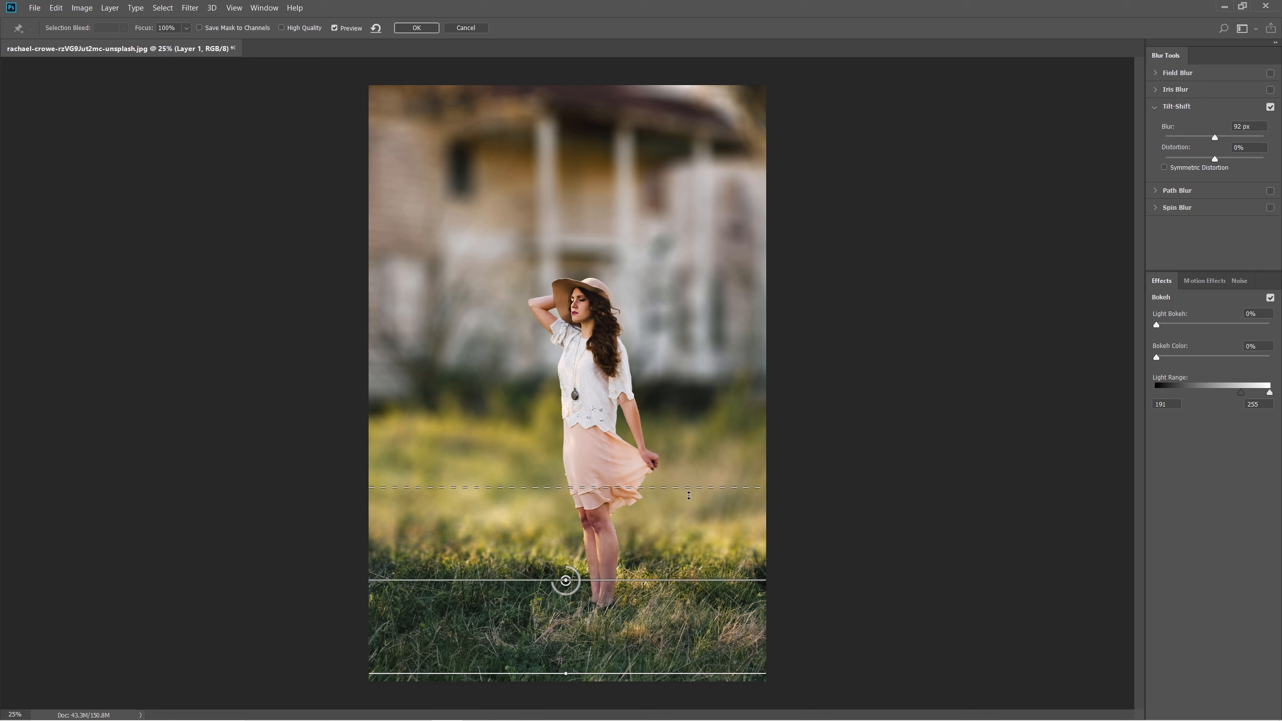
drag(691, 480, 689, 437)
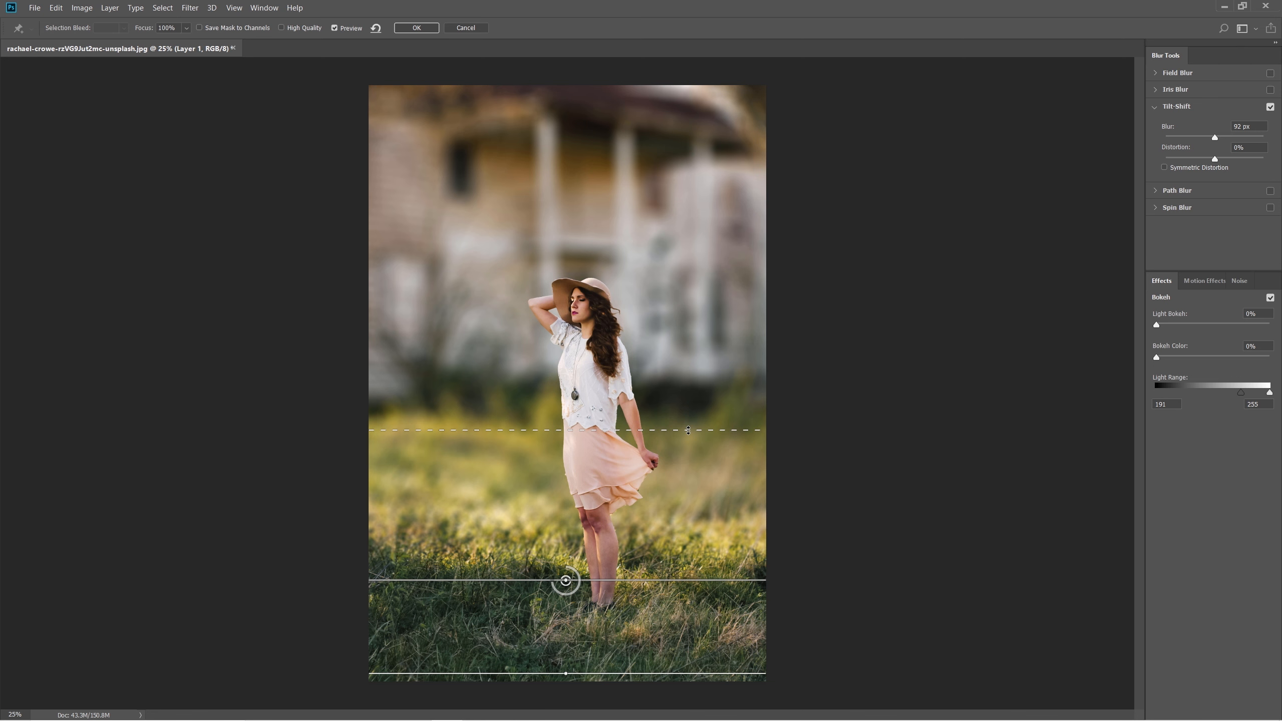
- Reduce the tilt-shift blur to 26 px and raise the lower focus line slightly above the photo's lower edge
drag(573, 594, 562, 605)
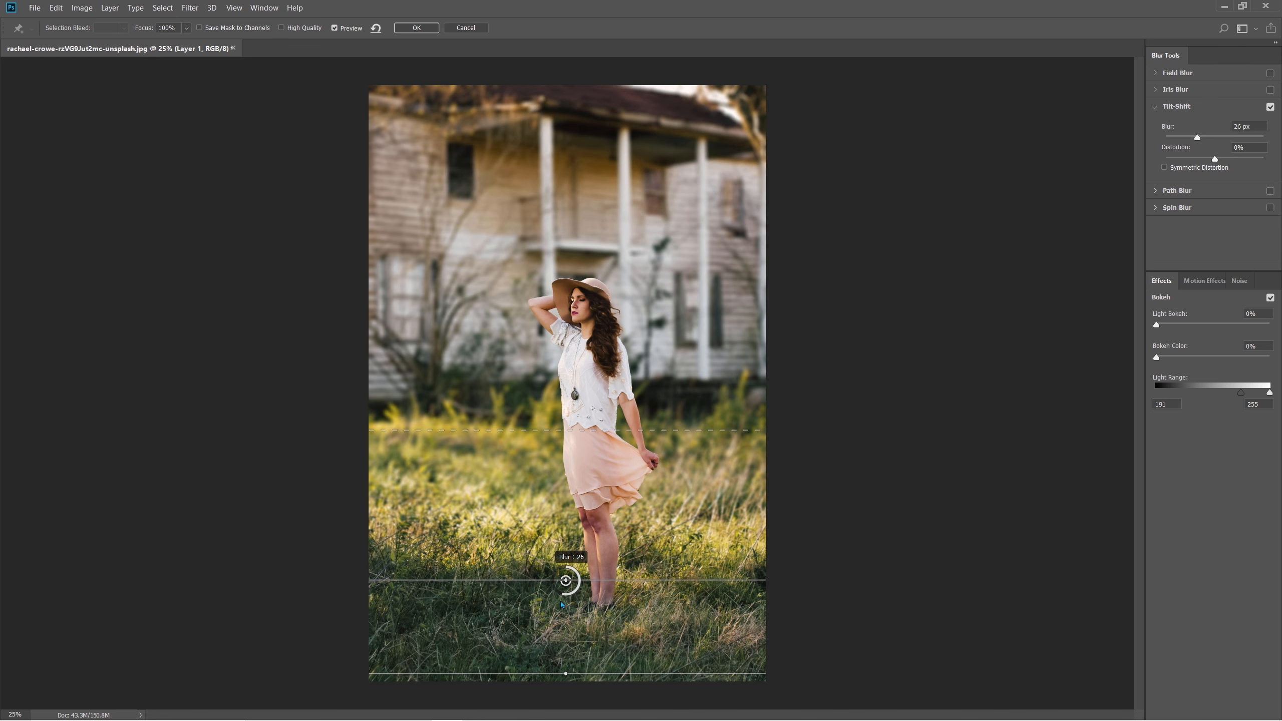
key(ctrl+minus)
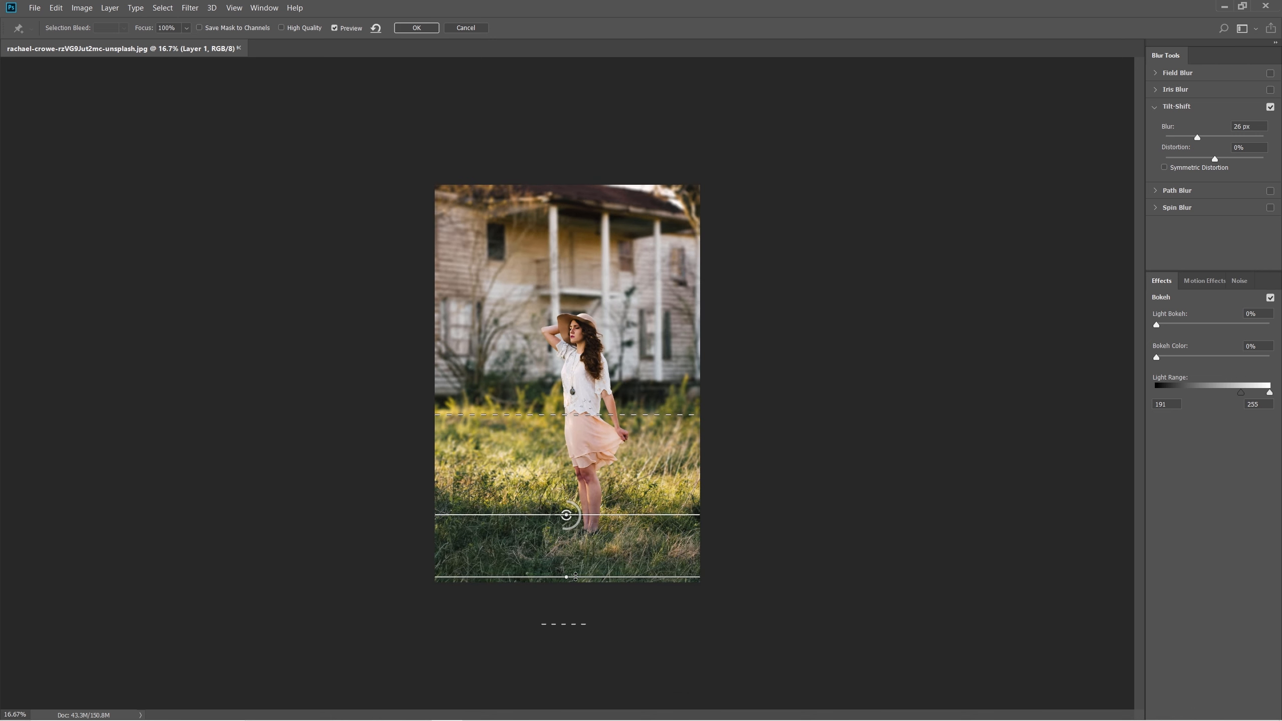
drag(575, 577, 574, 564)
key(ctrl+plus)
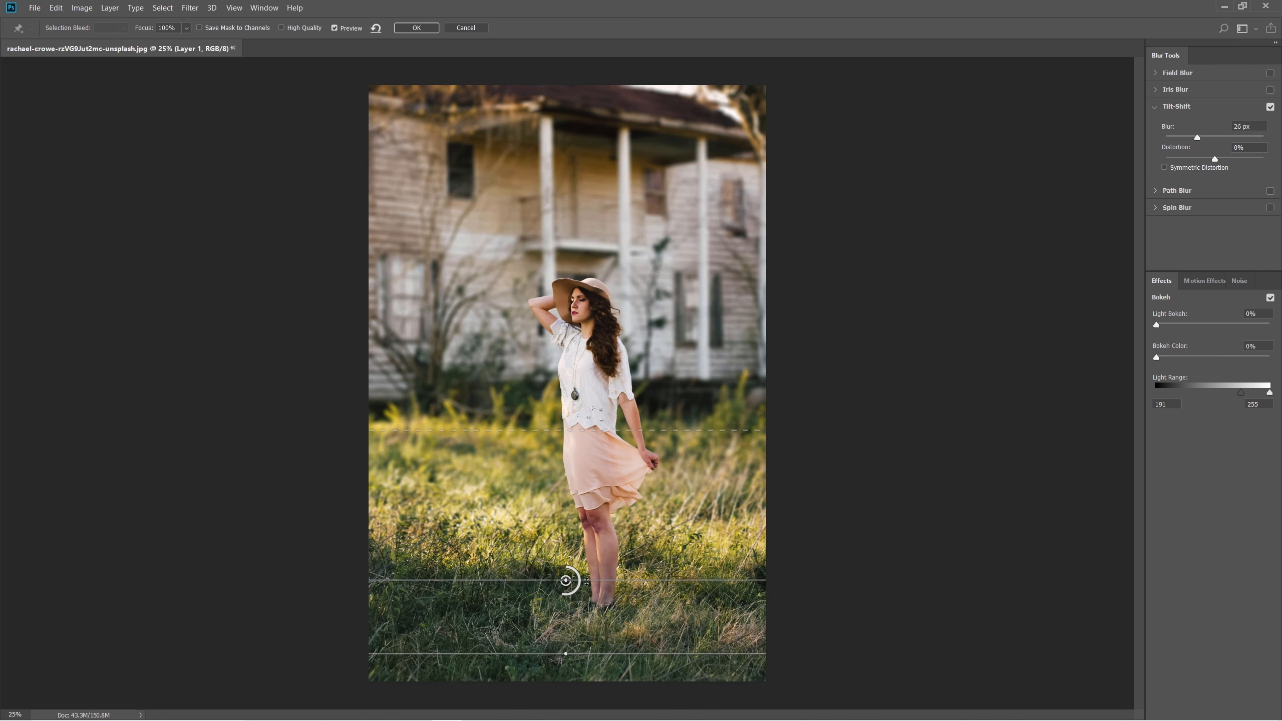
drag(605, 653, 605, 662)
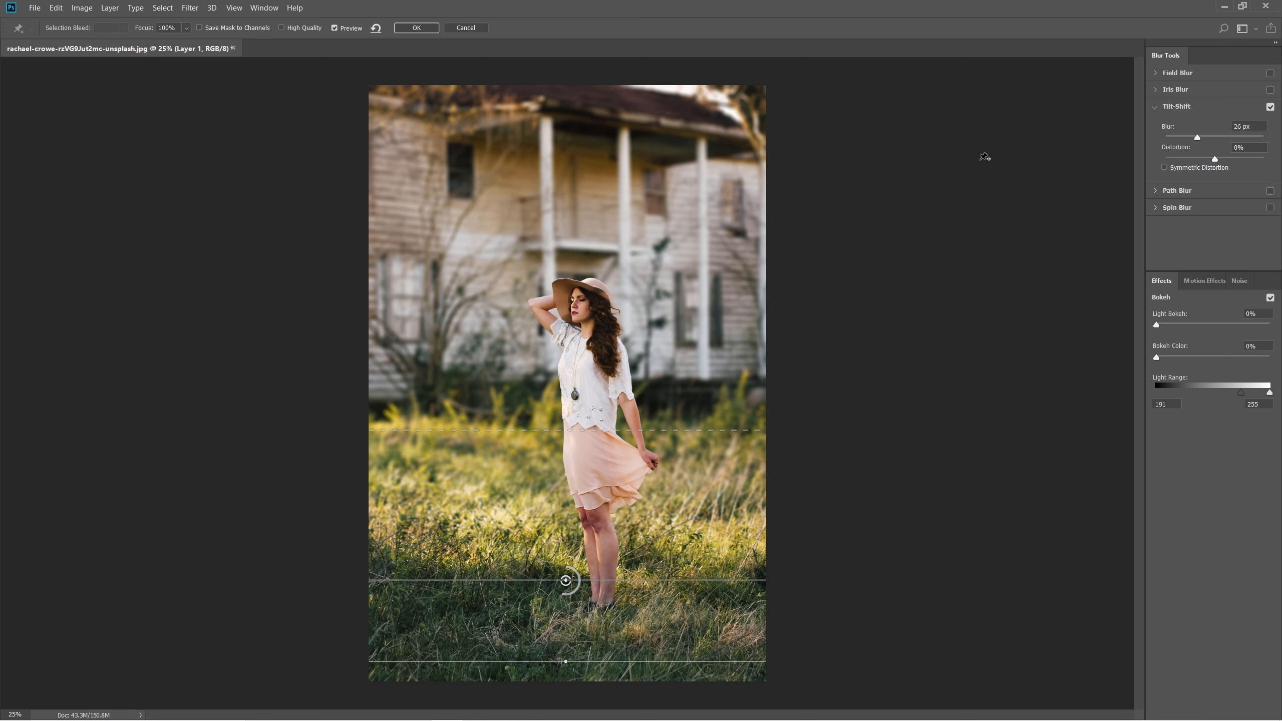
- Compare the image with and without the blur preview, set the blur to 30 px and apply the Tilt-Shift
click(334, 28)
click(334, 28)
click(1197, 138)
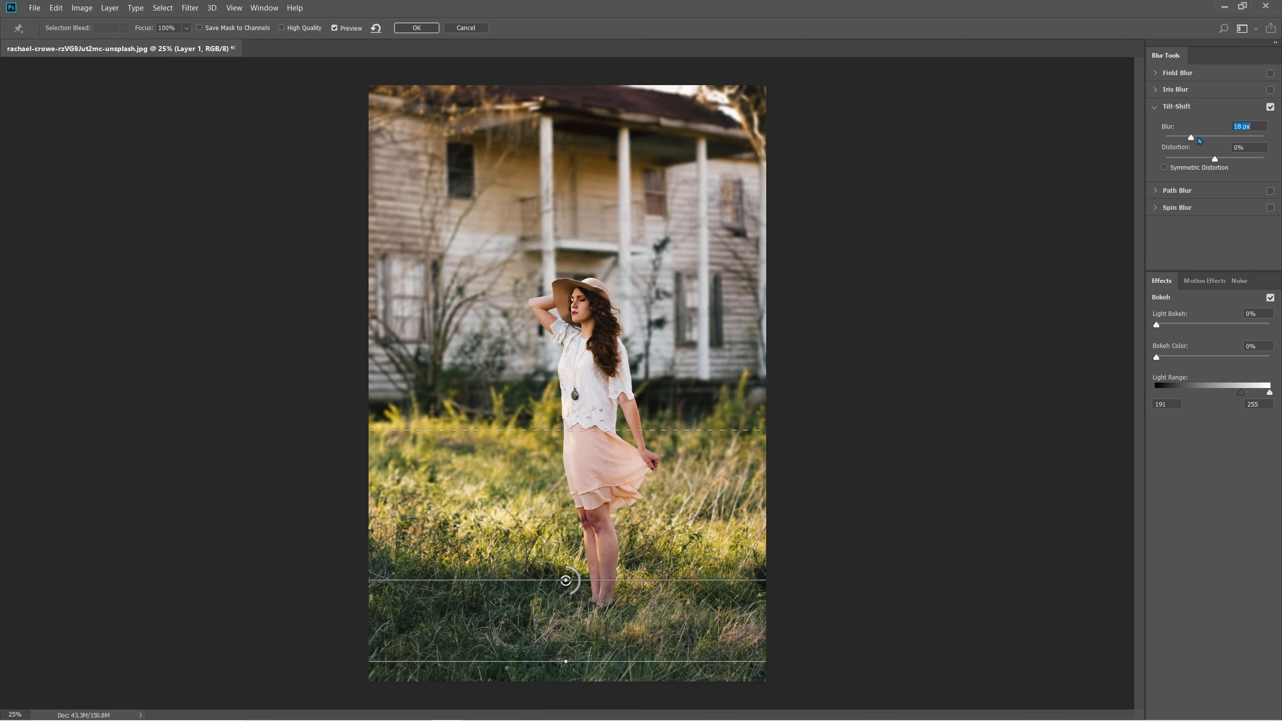
drag(1199, 139, 1201, 138)
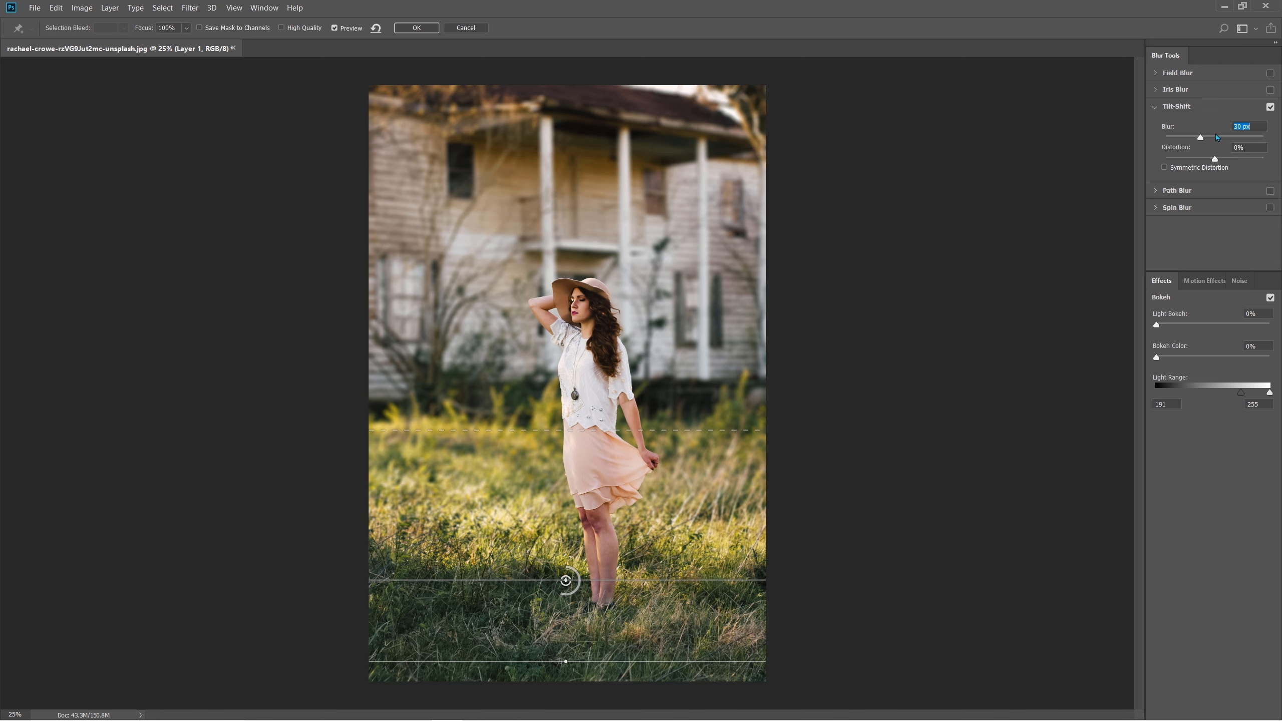
click(417, 28)
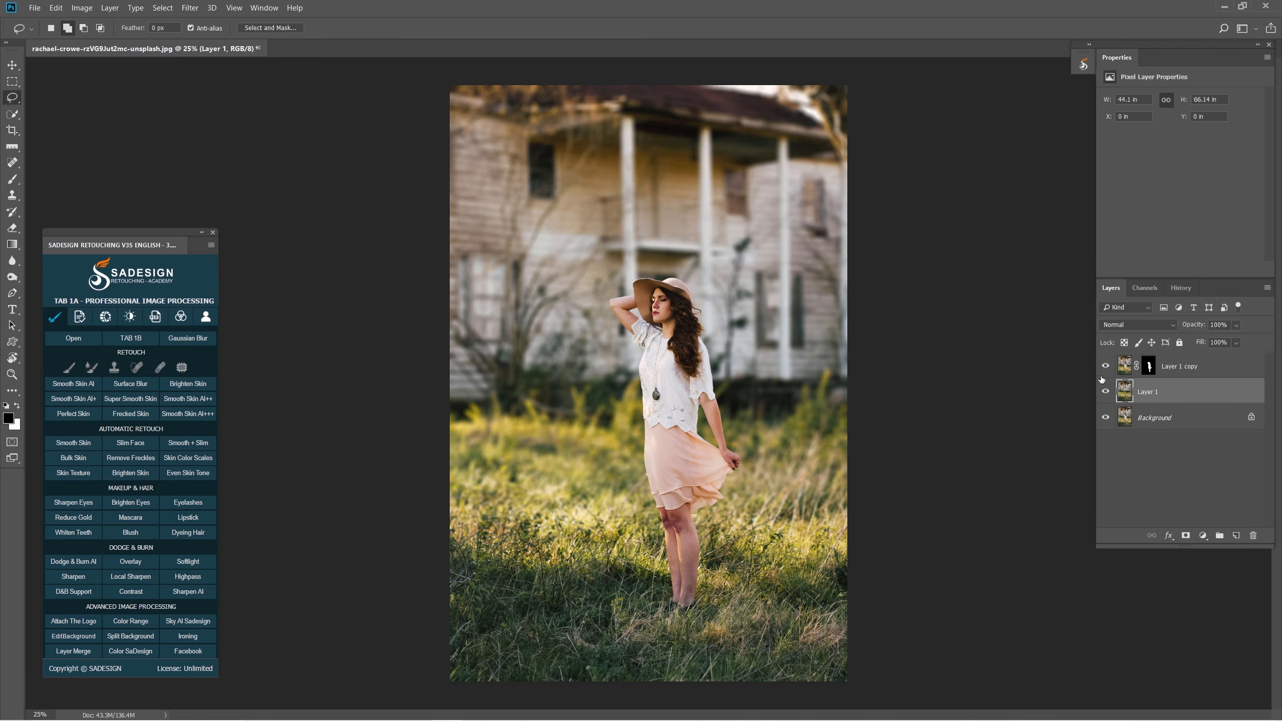
- Compare the photo with and without the blurred Layer 1, and examine the cutout edges around the blouse, arm and hand
click(1106, 394)
click(1106, 394)
click(1106, 394)
click(1106, 394)
scroll(742, 469, up, 1)
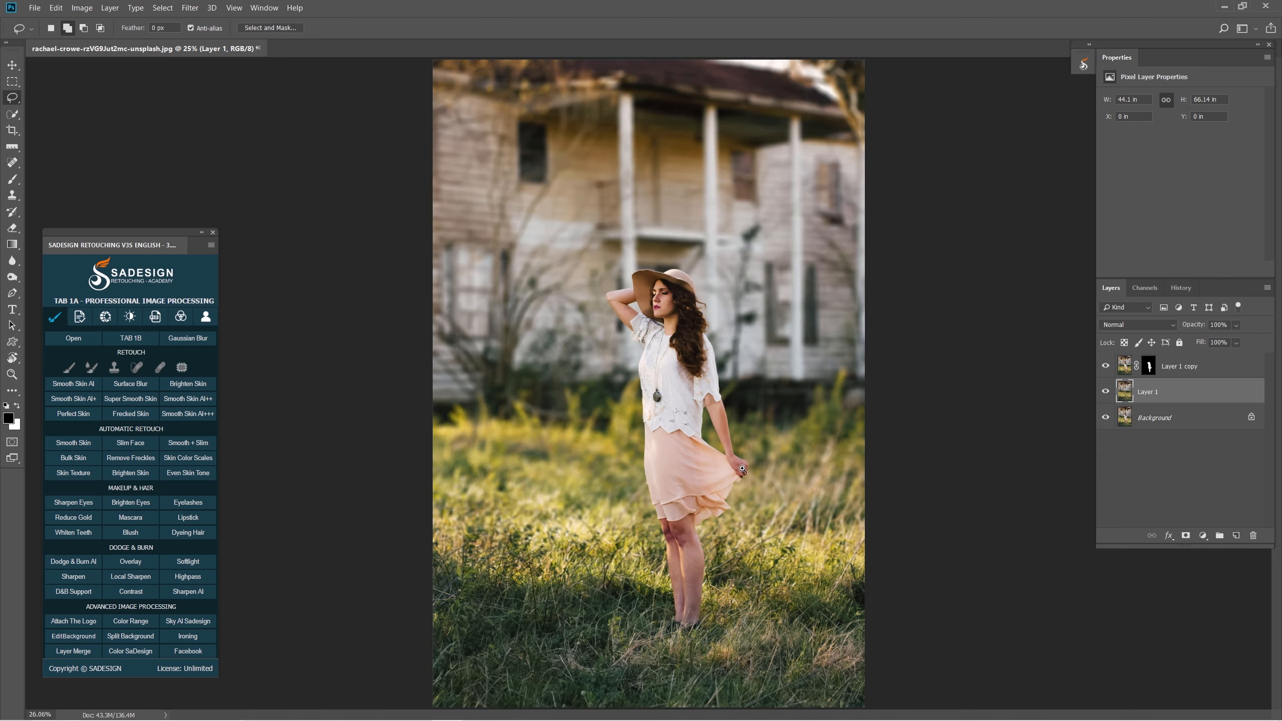
scroll(742, 469, up, 5)
drag(808, 348, 799, 392)
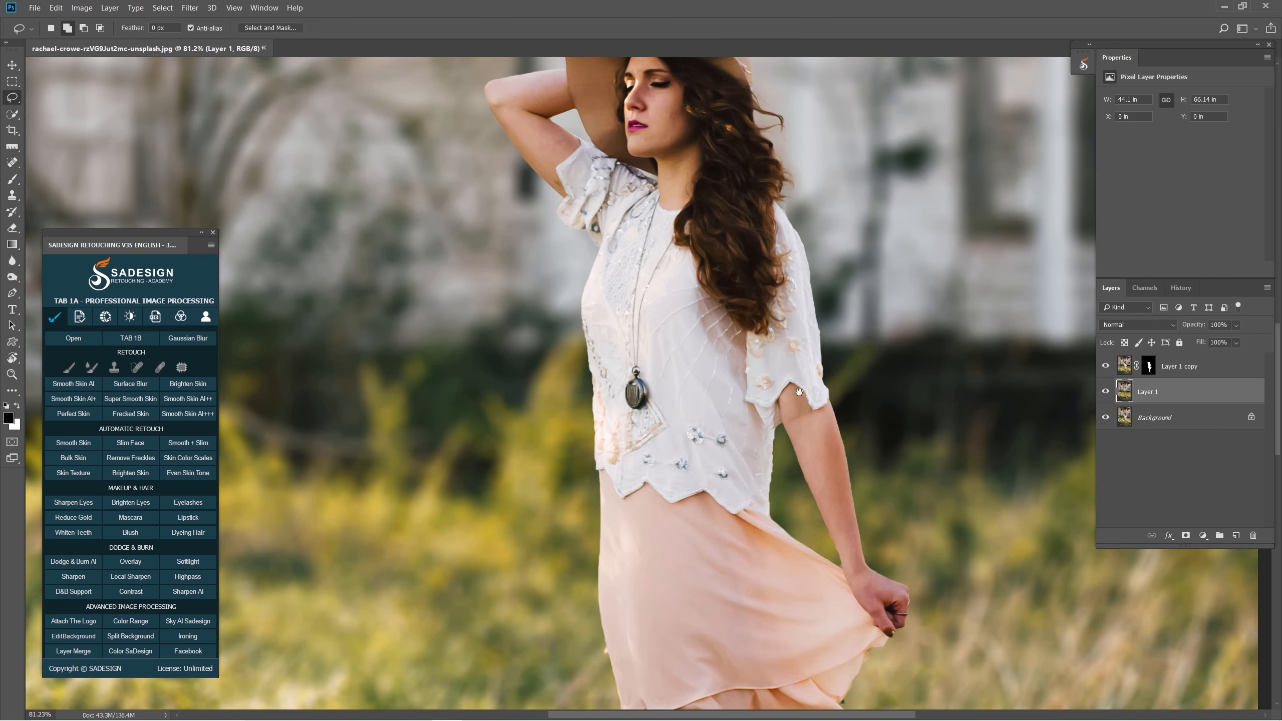
scroll(913, 614, up, 3)
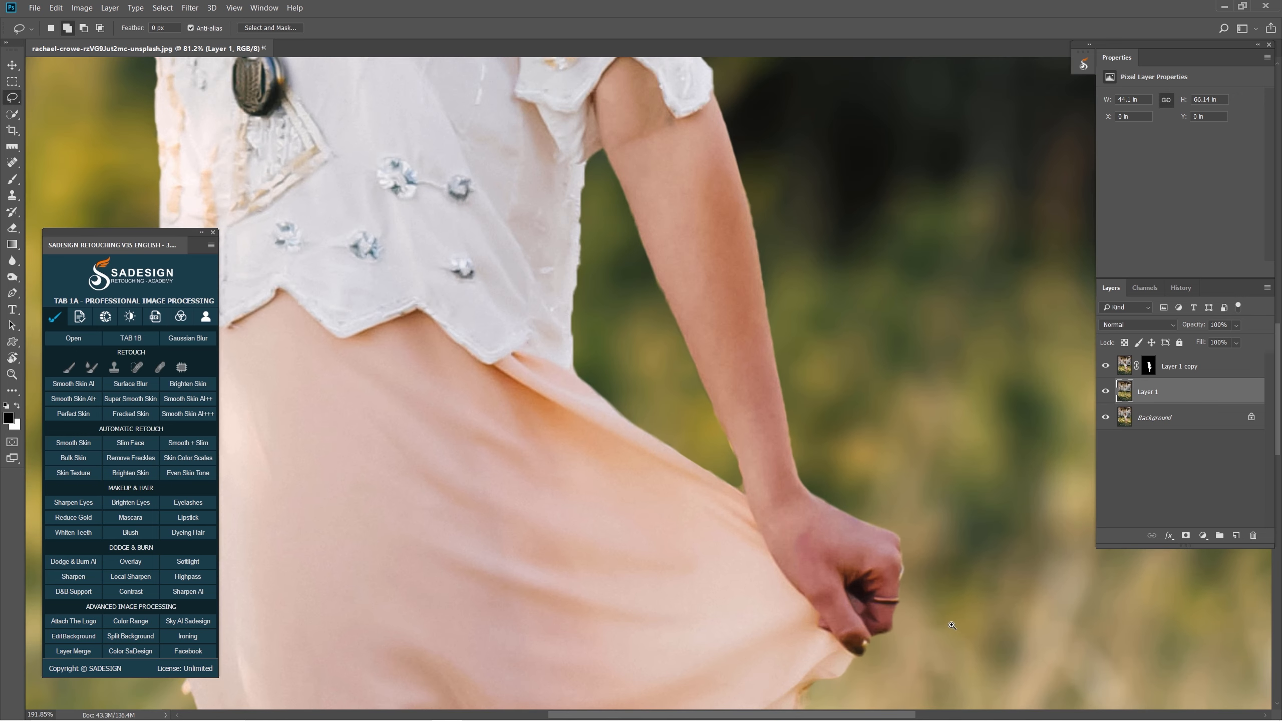
scroll(883, 606, down, 2)
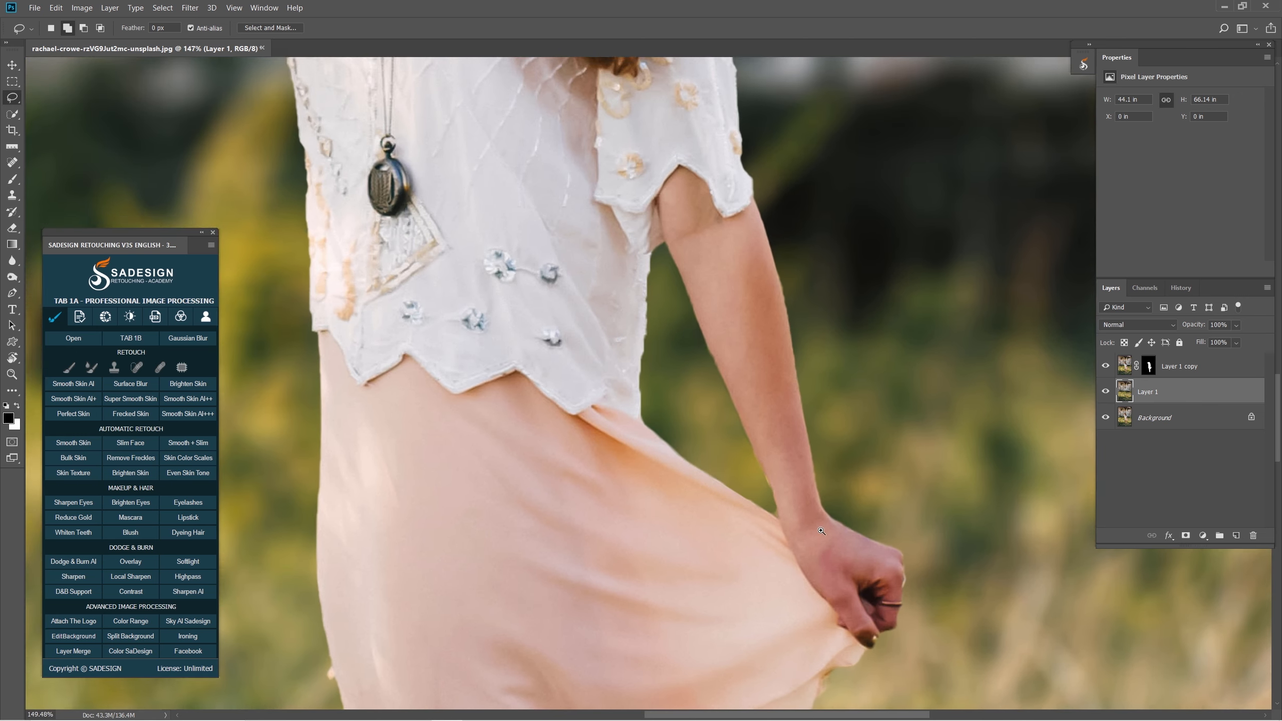
- Refine the Layer 1 copy mask with the Brush along the blouse edge facing the arm, restoring with white and hiding stray fringe with black
scroll(821, 531, up, 2)
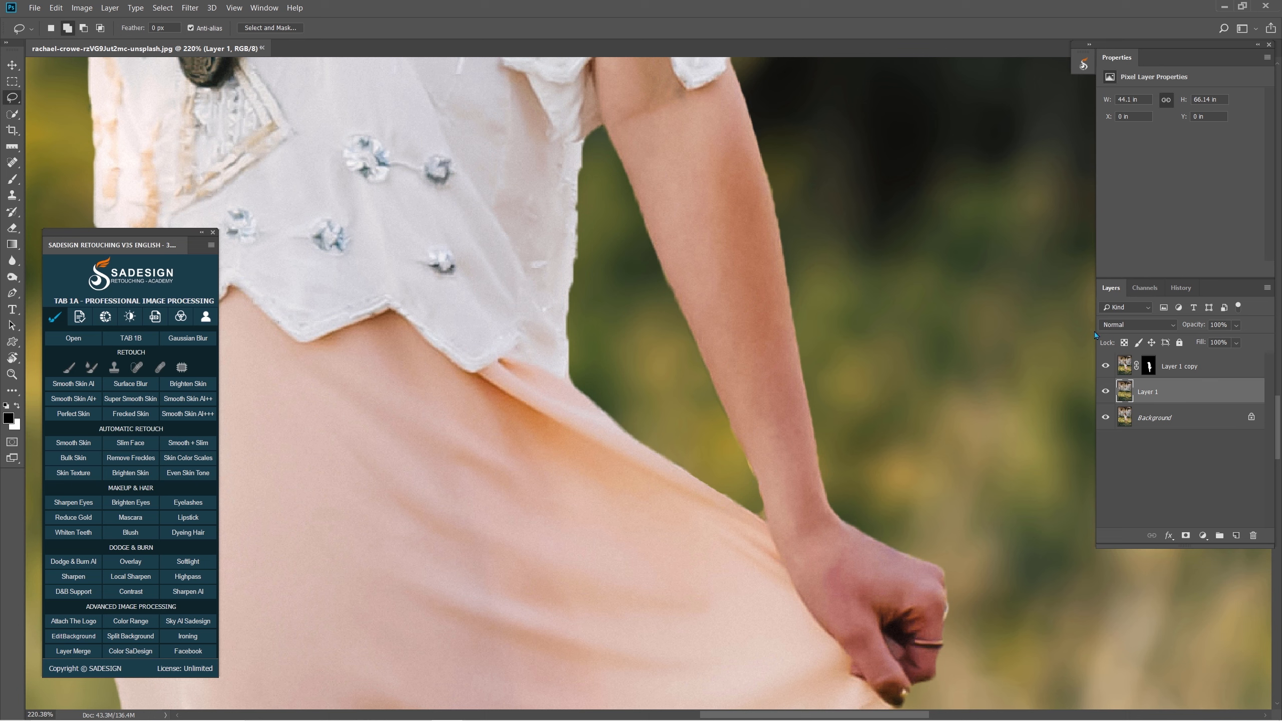
click(1148, 366)
key(b)
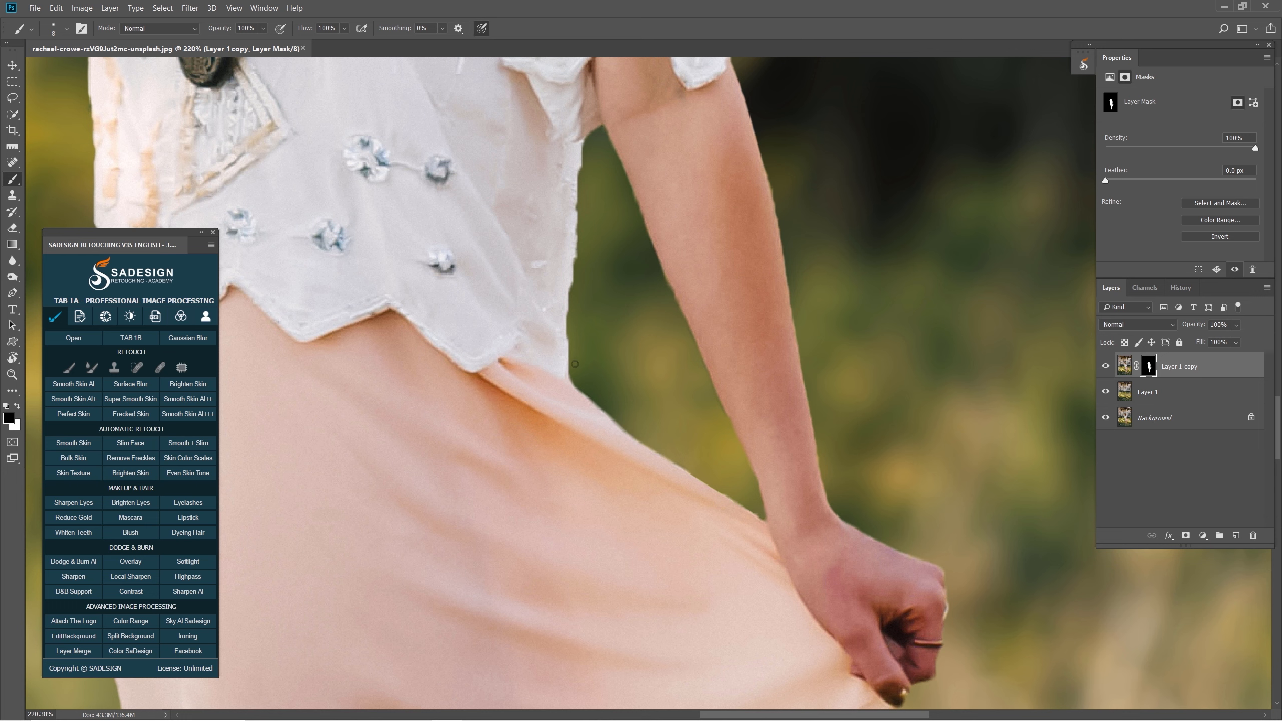
click(17, 408)
drag(567, 285, 567, 345)
click(17, 406)
drag(585, 144, 583, 165)
drag(571, 363, 571, 376)
- Examine the whole blurred photo and return to the original history snapshot for a before-and-after comparison
key(ctrl+0)
scroll(672, 394, up, 3)
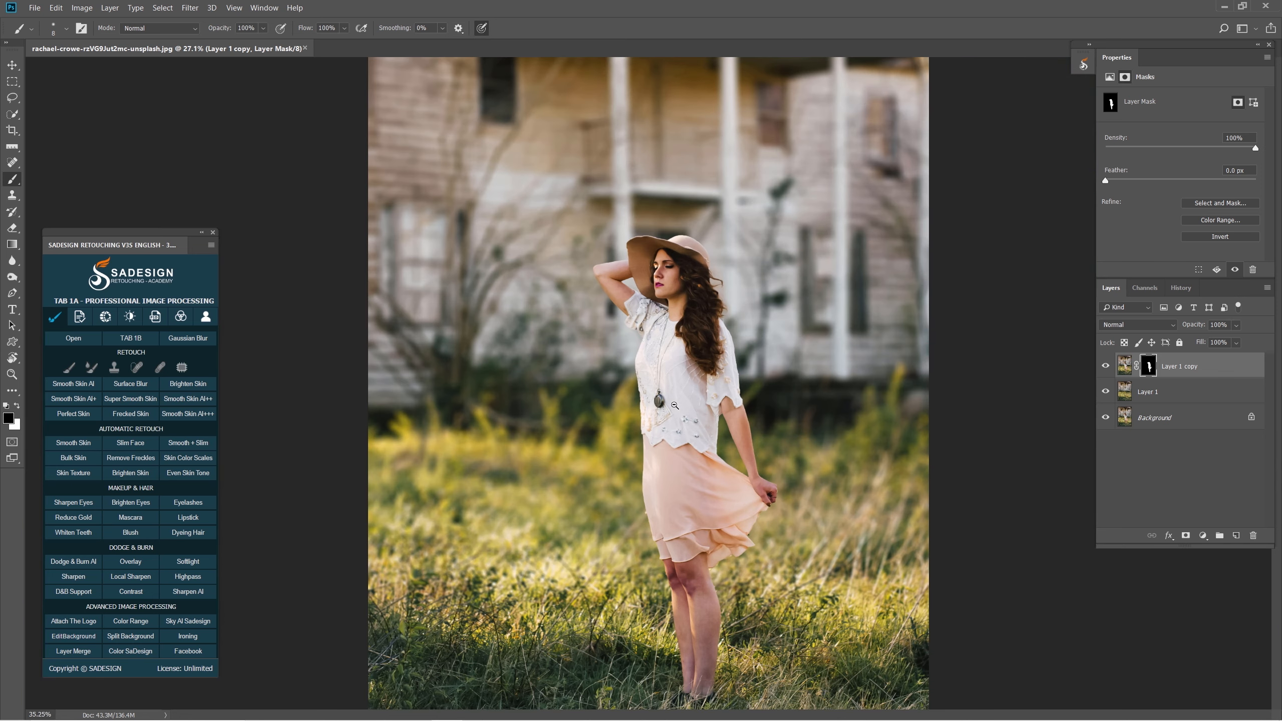
scroll(674, 395, down, 1)
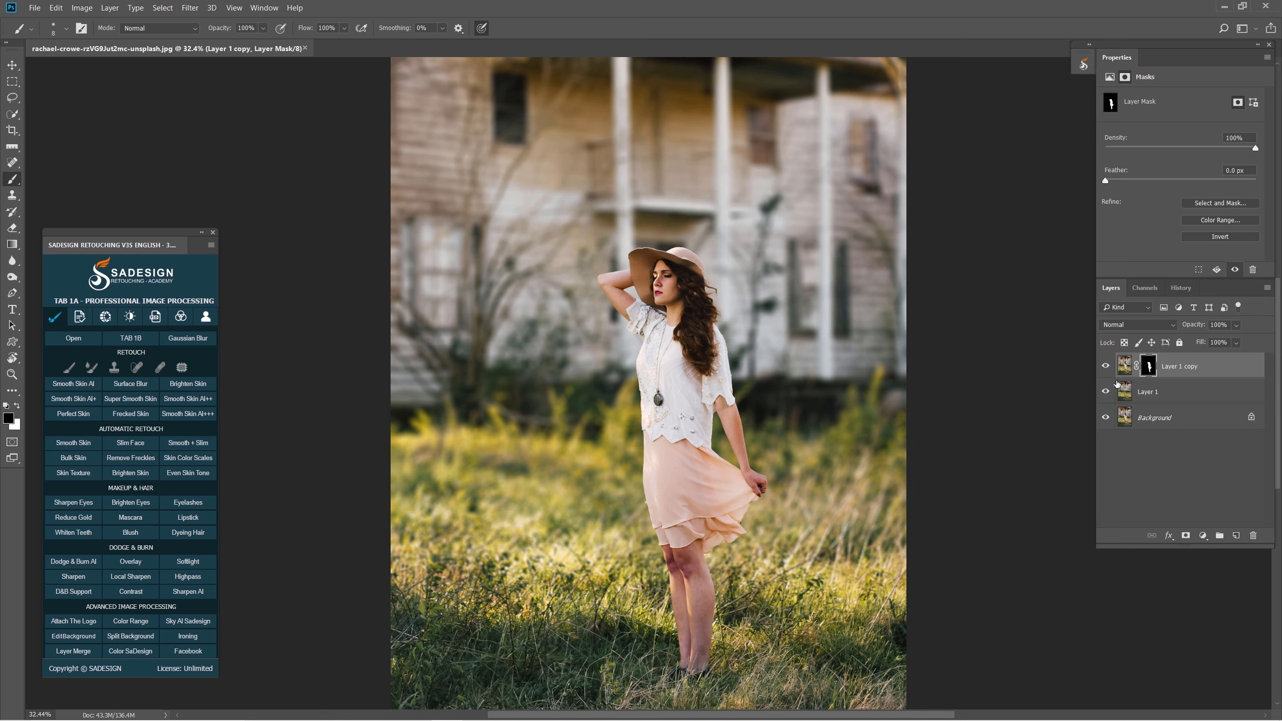
click(1181, 288)
drag(1270, 509, 1270, 311)
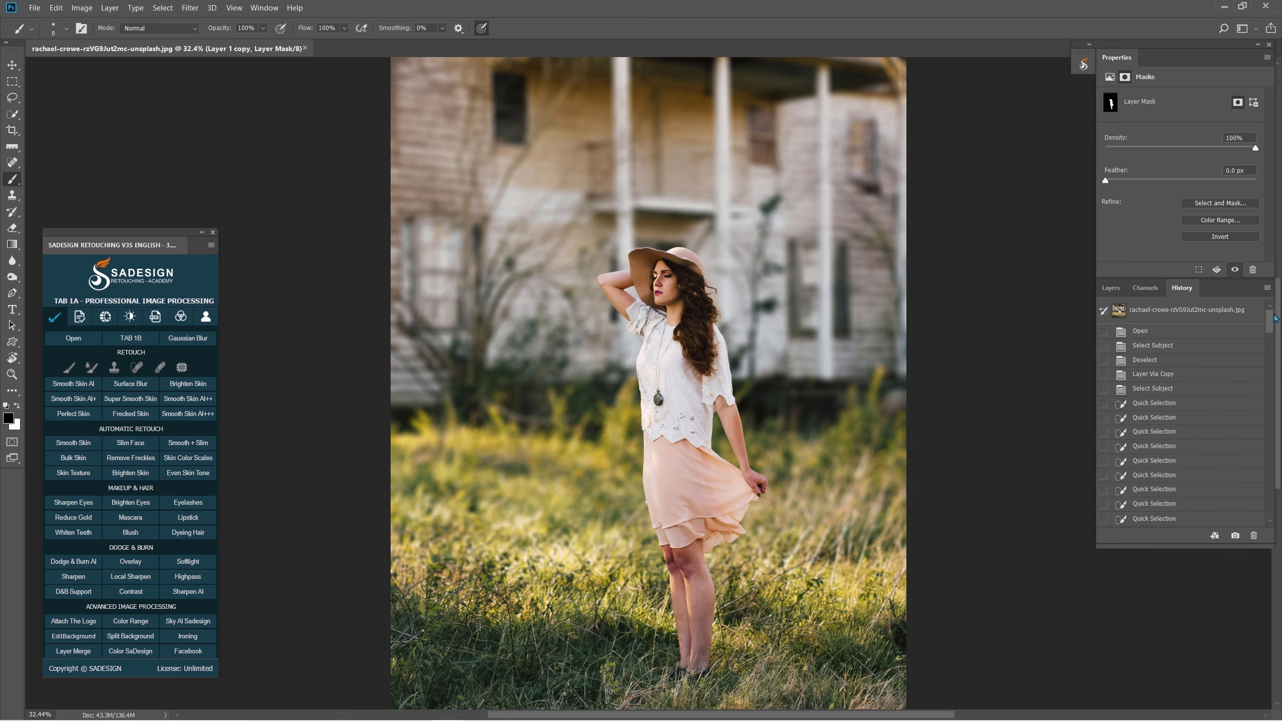
click(1167, 311)
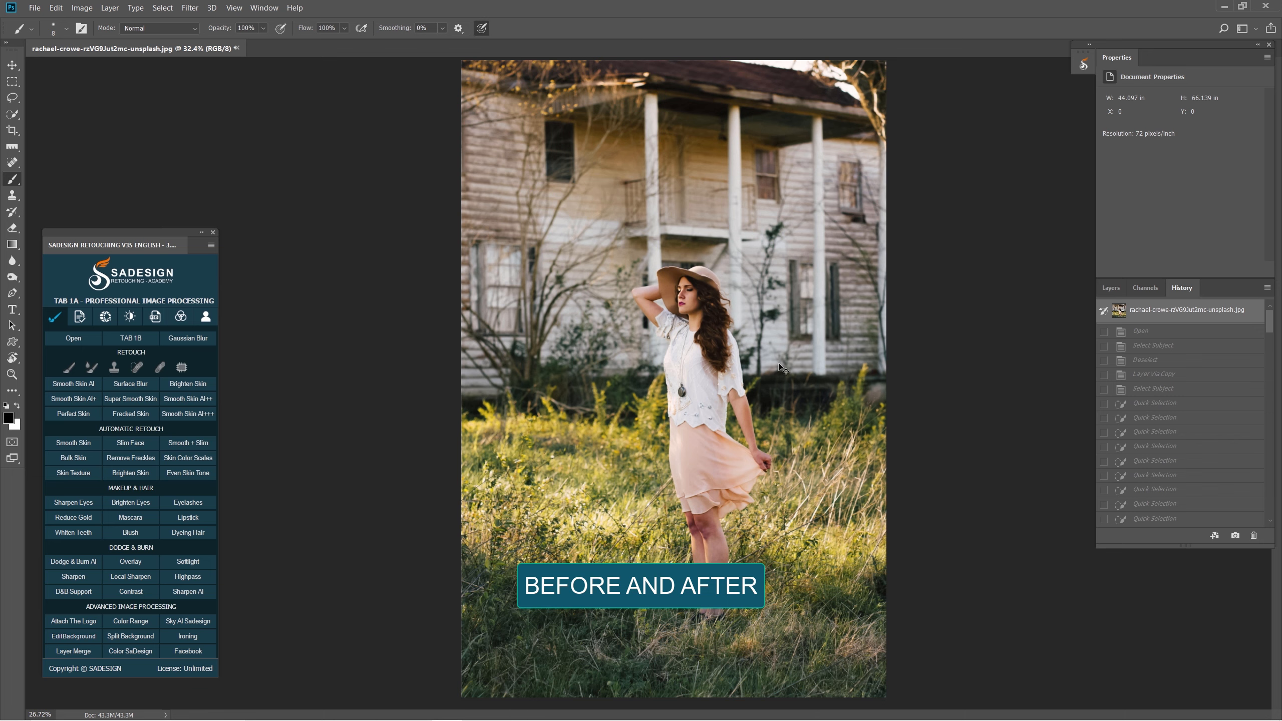